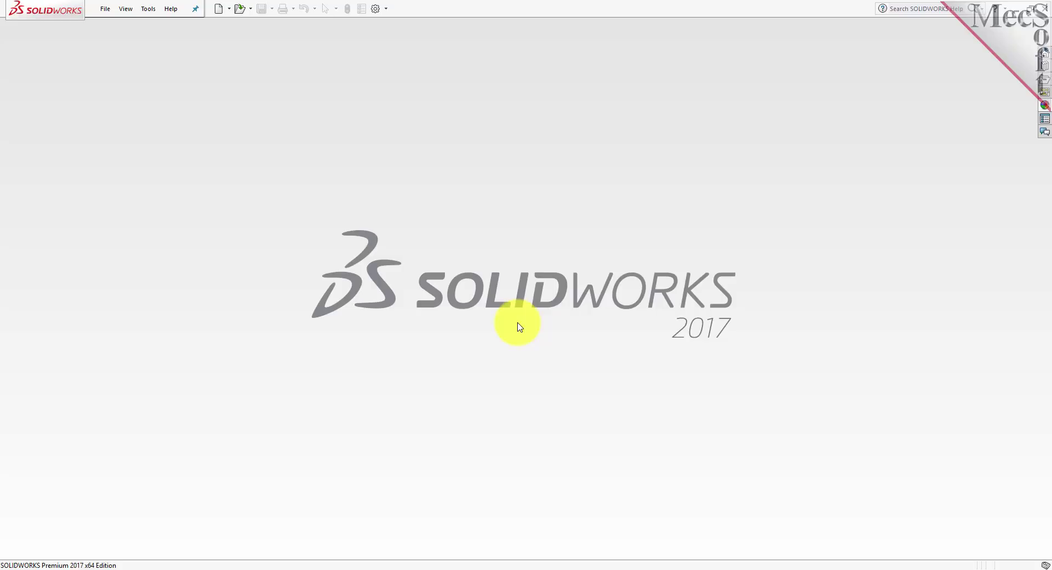
Bring up the Open dialog from the File menu, showing the VisualCAM 2017 QuickStart tutorial files
left_click(106, 9)
left_click(127, 38)
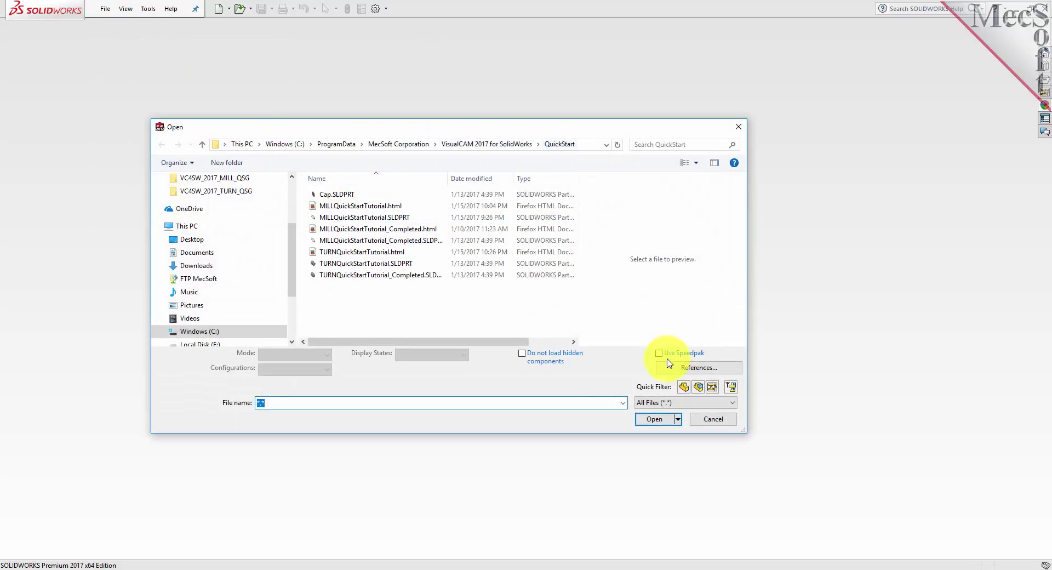
Filter the list to SOLIDWORKS Files and open MILLQuickStartTutorial.SLDPRT
left_click(664, 408)
scroll(653, 141, "up", 1)
left_click(660, 144)
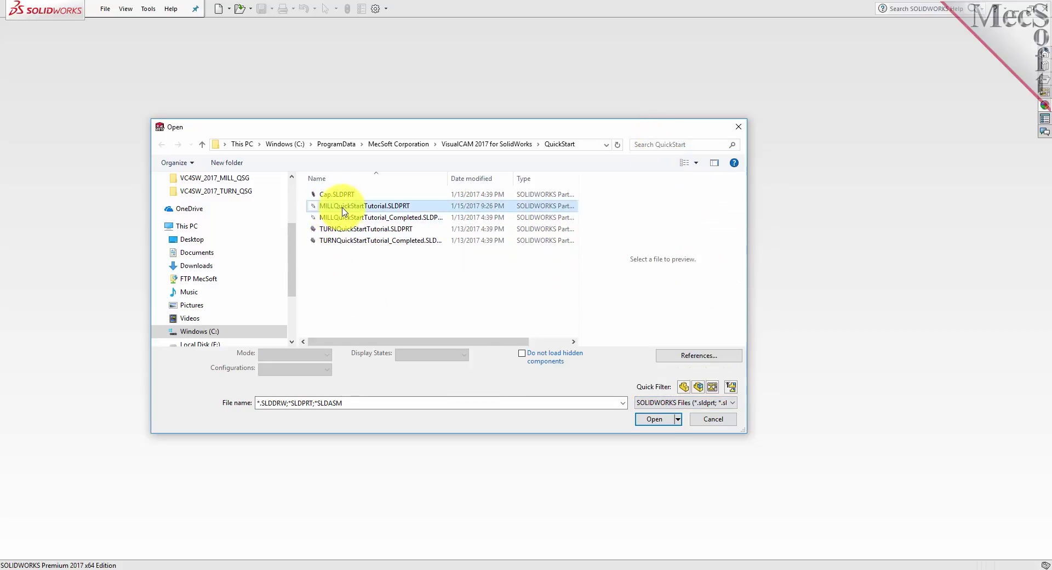
left_click(342, 207)
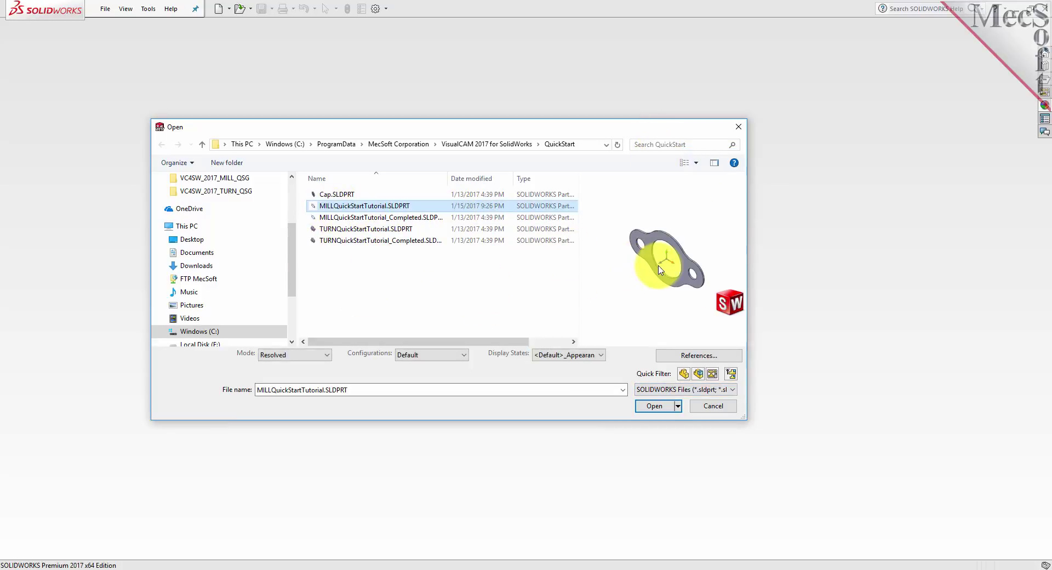
left_click(650, 408)
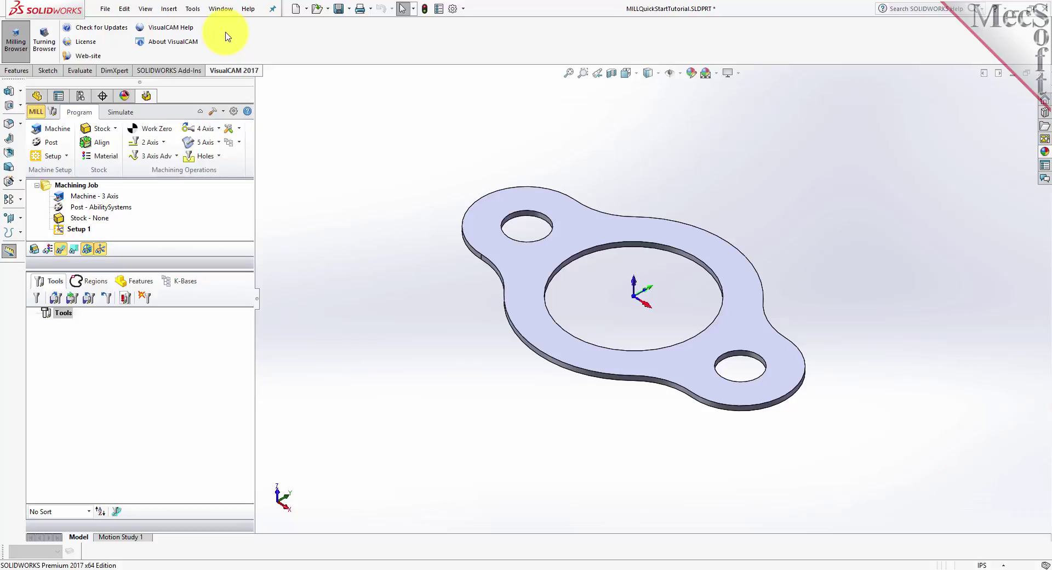
Confirm VisualCAM 2017 is set to MILL, then enlarge the Machining Job tree and resize the panel
left_click(192, 8)
mouse_move(213, 54)
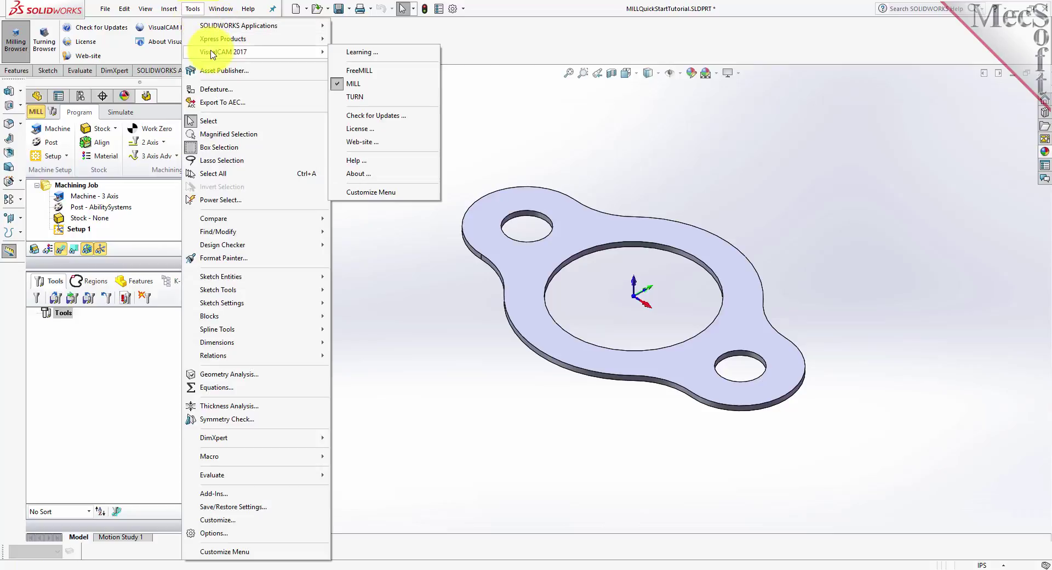
left_click(469, 42)
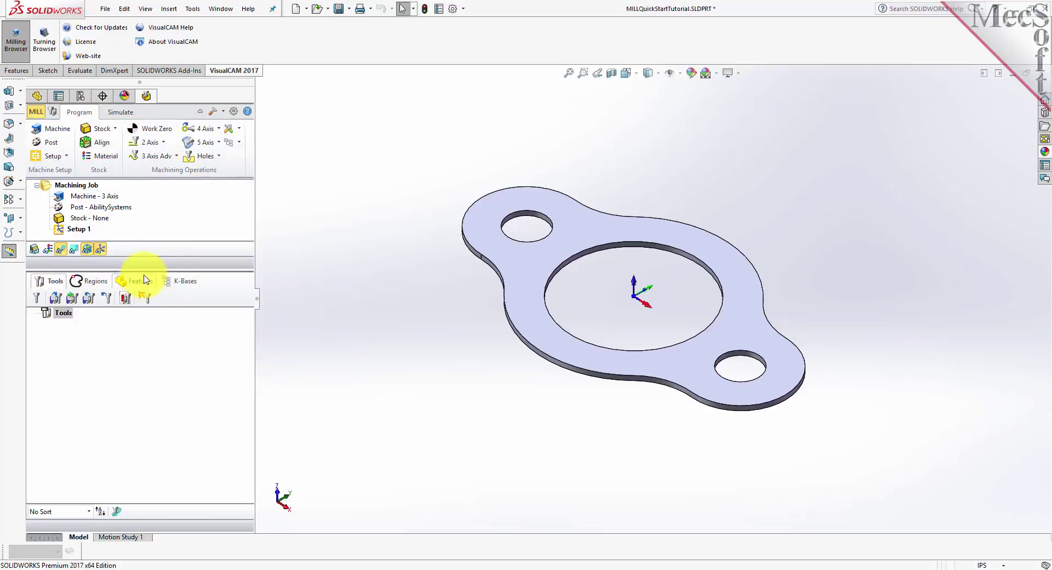
left_click_drag(141, 264, 168, 392)
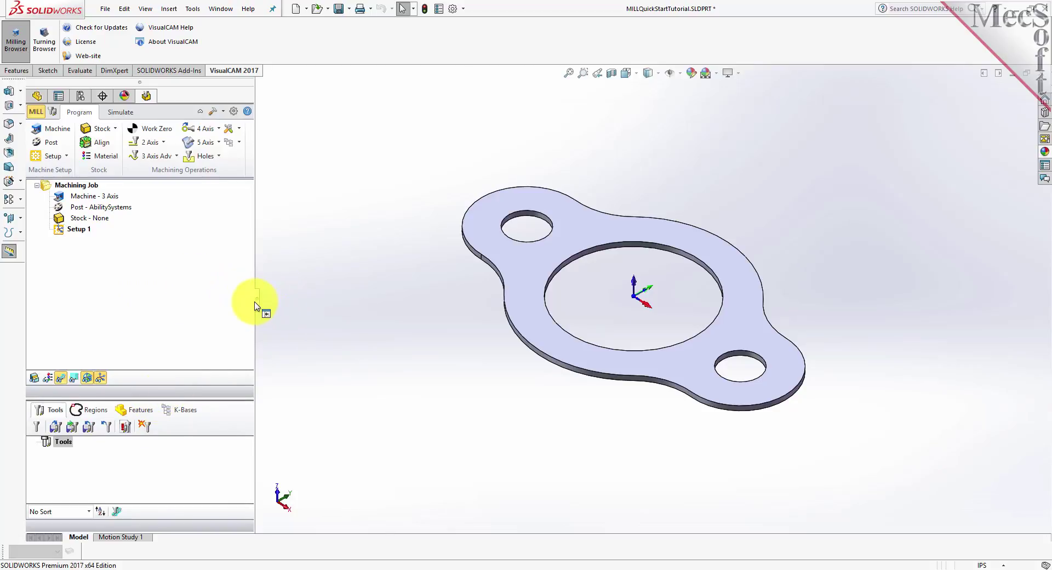
left_click_drag(257, 305, 255, 328)
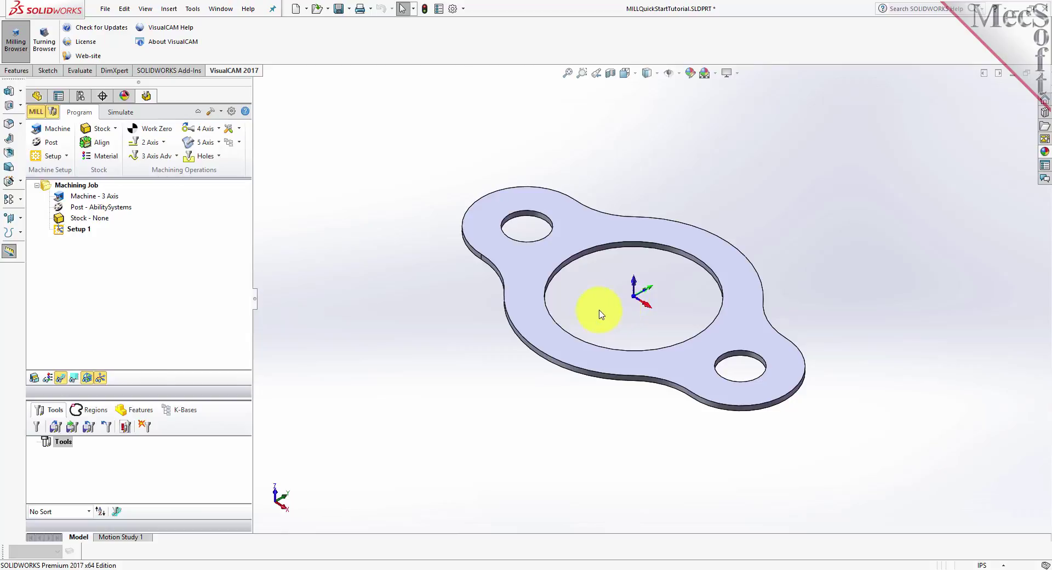
Open VisualCAM's Machine Tool Setup from the Machine button in the Program ribbon
left_click(60, 132)
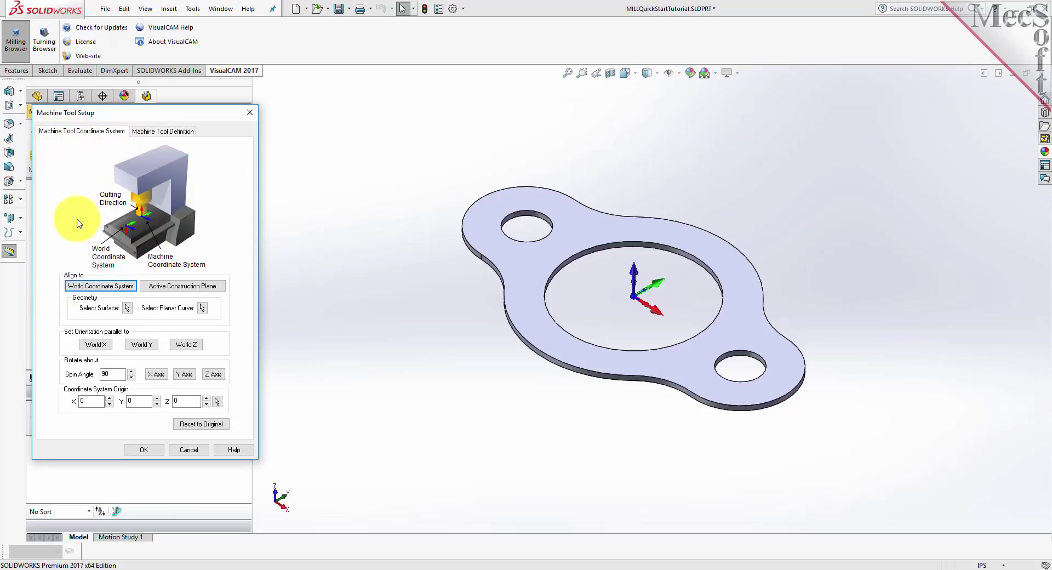
Align the machine to the World Coordinate System and keep Number of Axes at 3 Axis
left_click(105, 291)
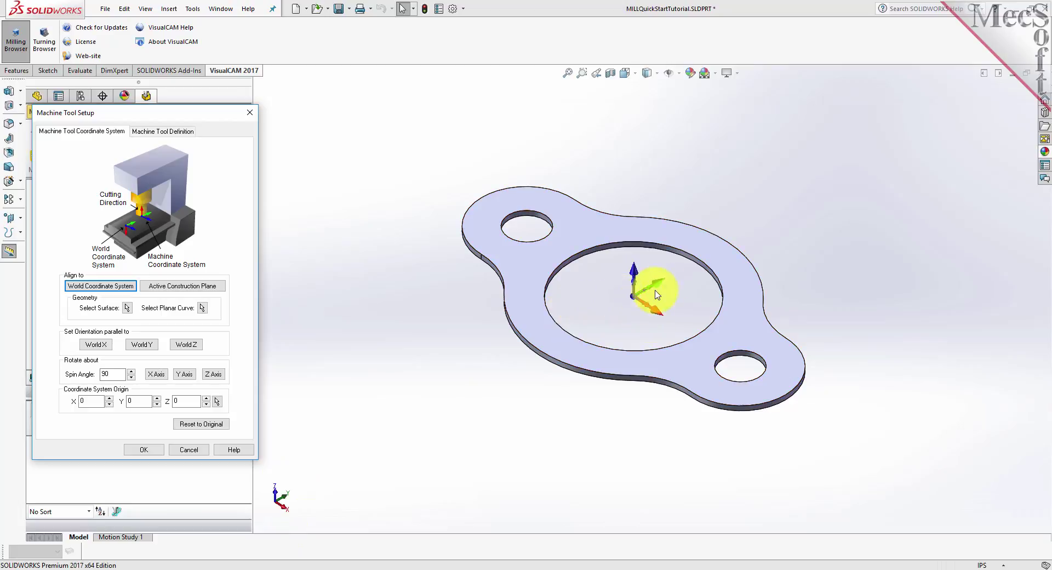
left_click(162, 135)
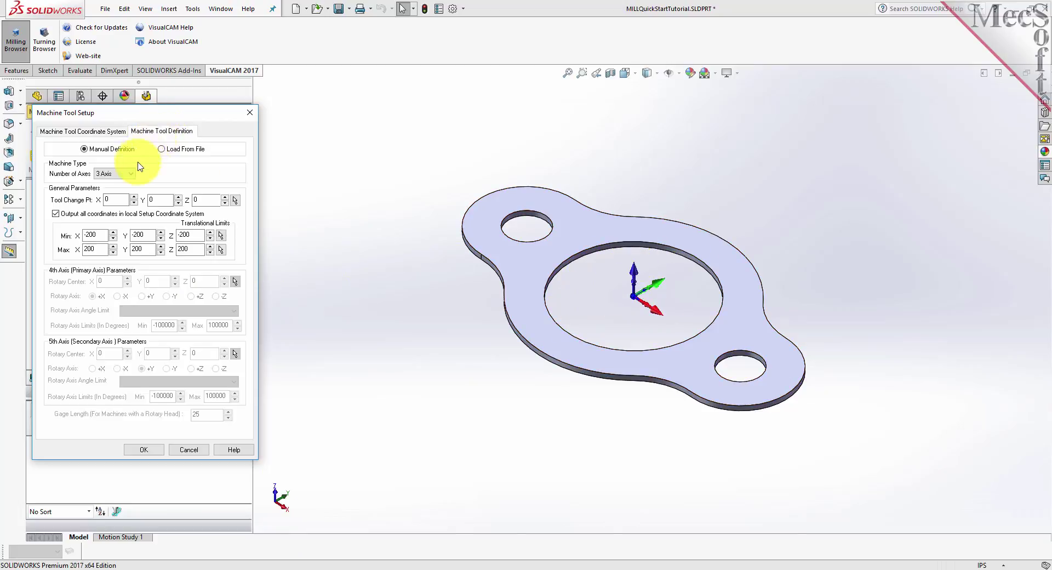
left_click(114, 174)
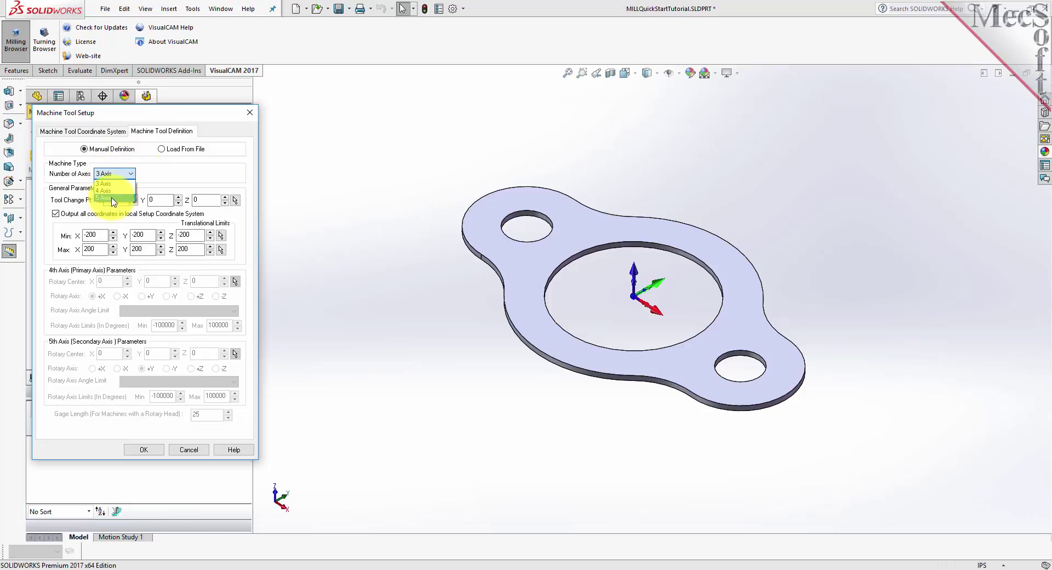
left_click(113, 185)
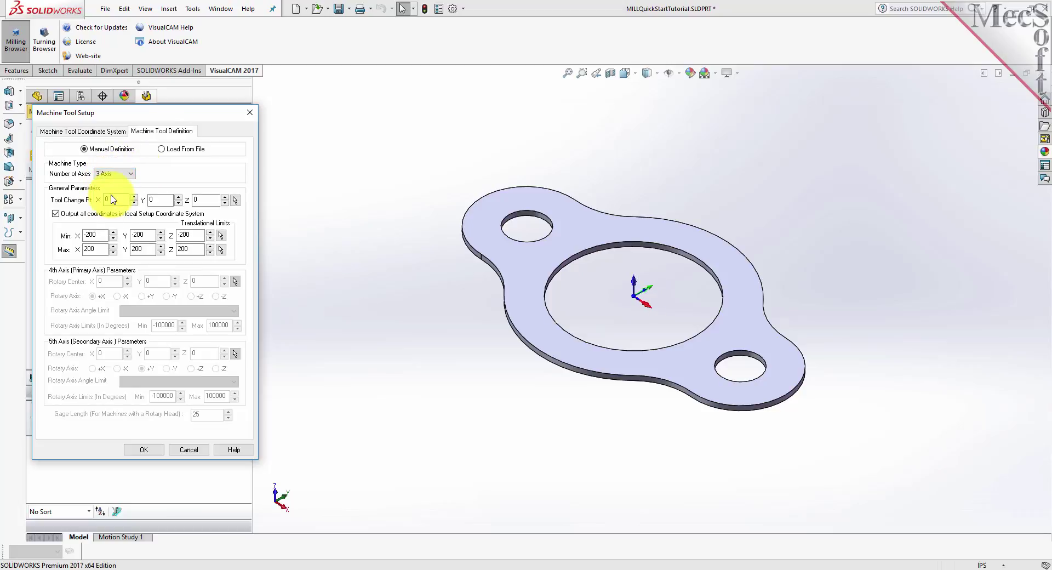
left_click(142, 450)
left_click(59, 196)
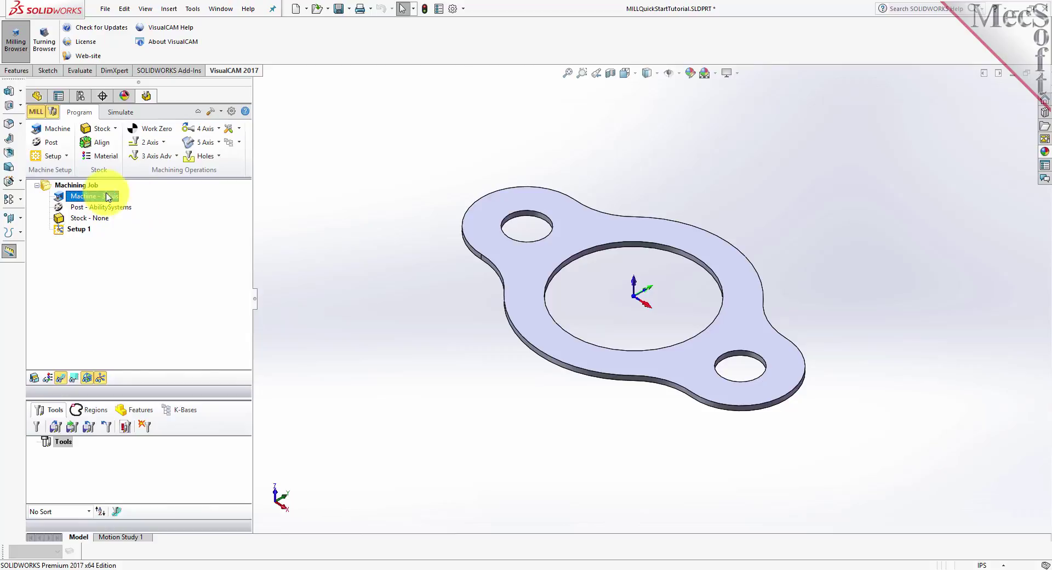
Set the current post-processor to Haas with nc as the posted file extension
left_click(58, 148)
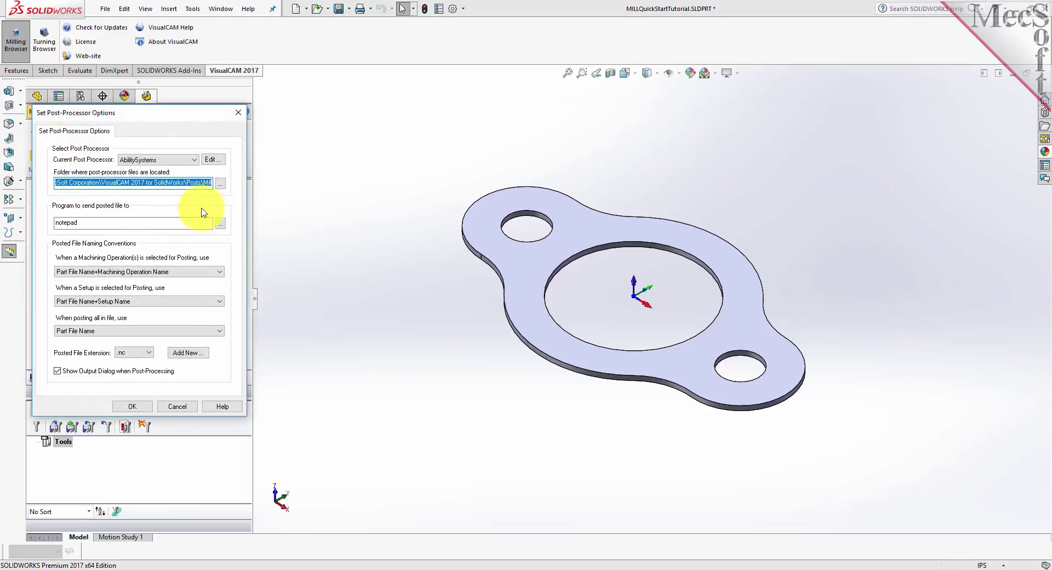
left_click(194, 160)
left_click_drag(198, 192, 201, 262)
left_click(149, 234)
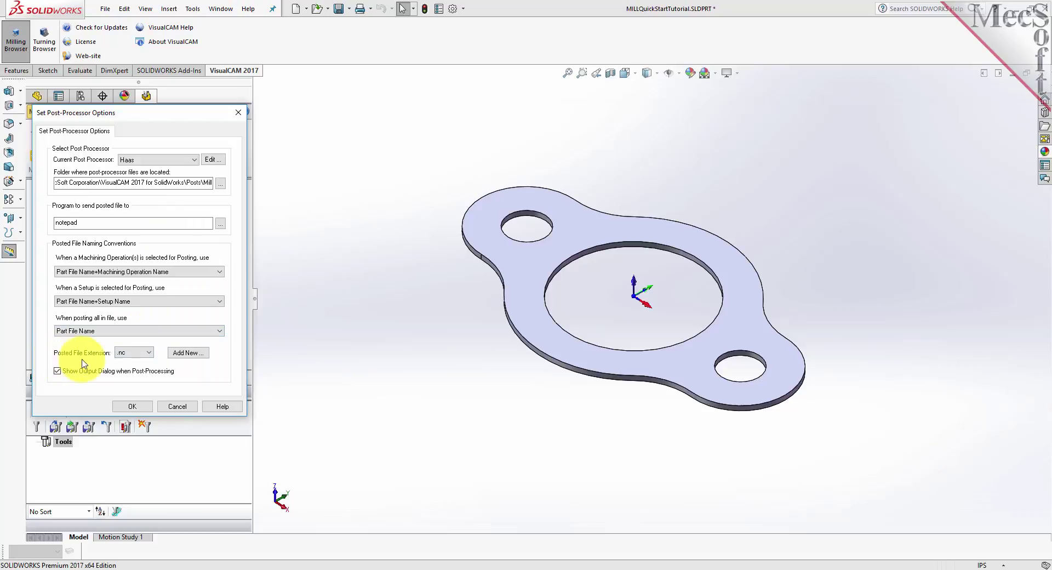
left_click(148, 356)
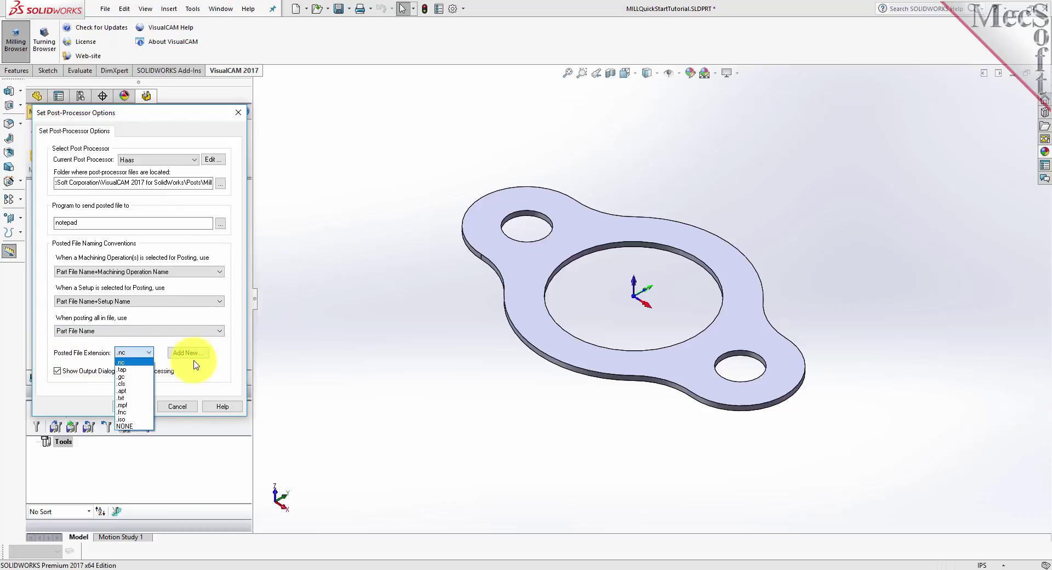
left_click(138, 355)
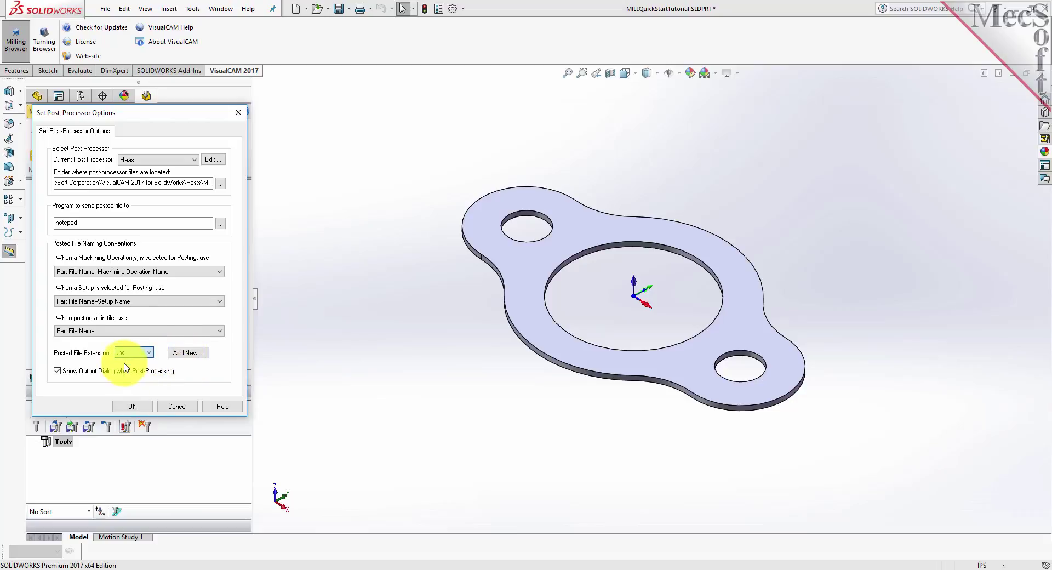
left_click(132, 405)
left_click(58, 208)
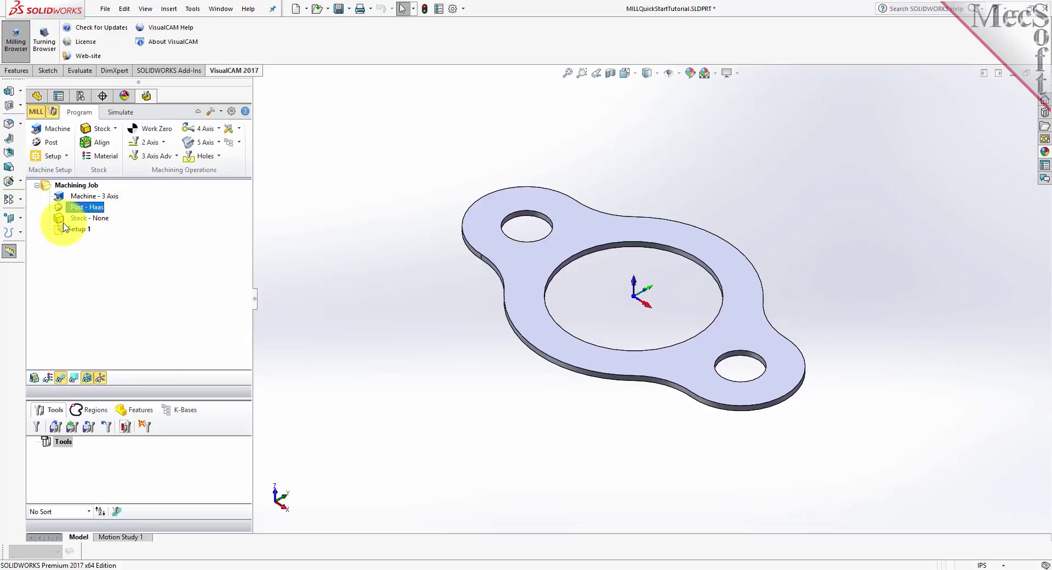
left_click(79, 230)
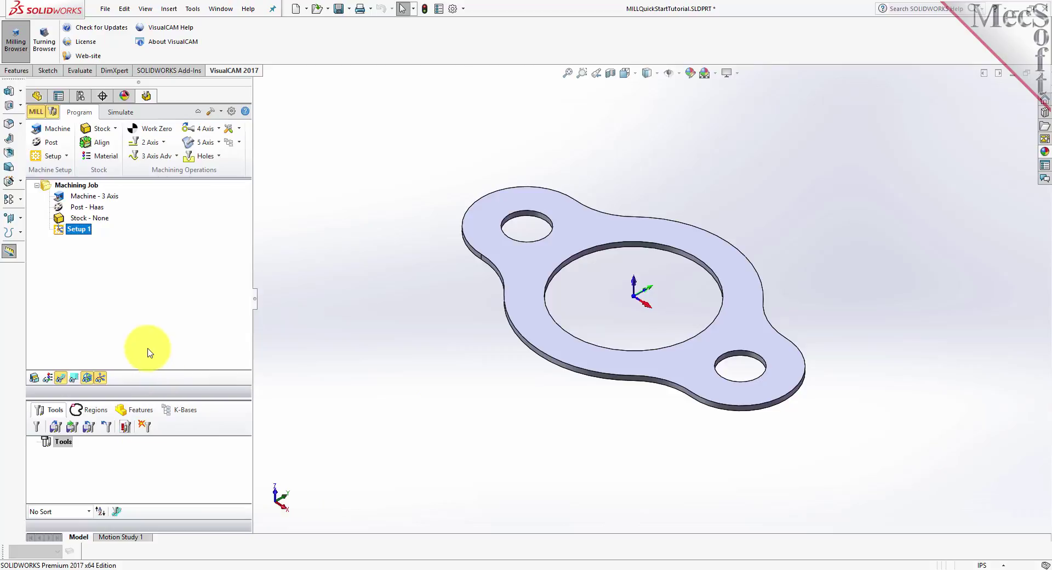
left_click(102, 379)
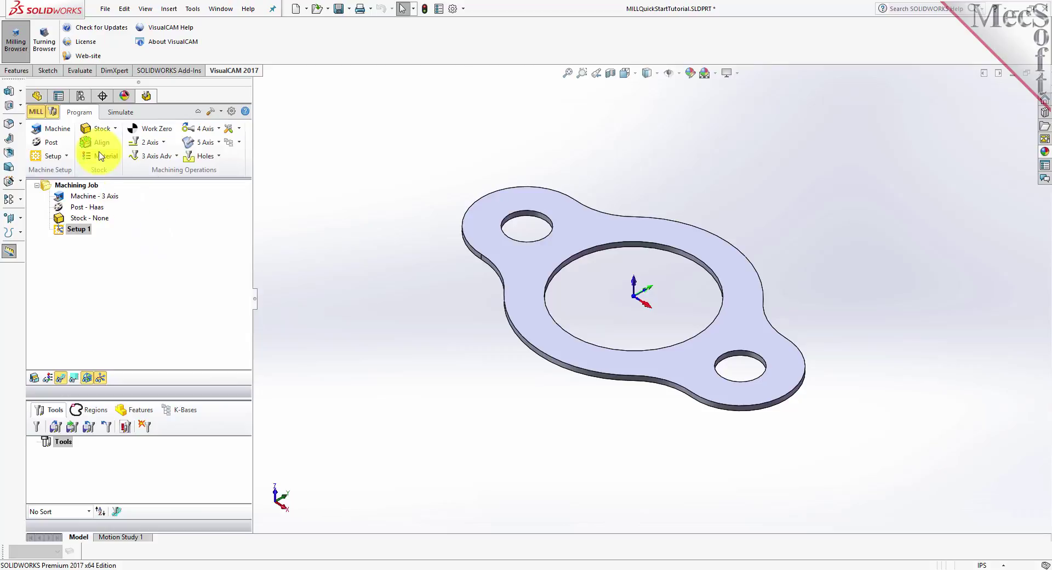
left_click(115, 131)
Add a Box Stock of L 10, W 6, H 0.125 with corner at -4.25, 2.5, -0.125
left_click(115, 130)
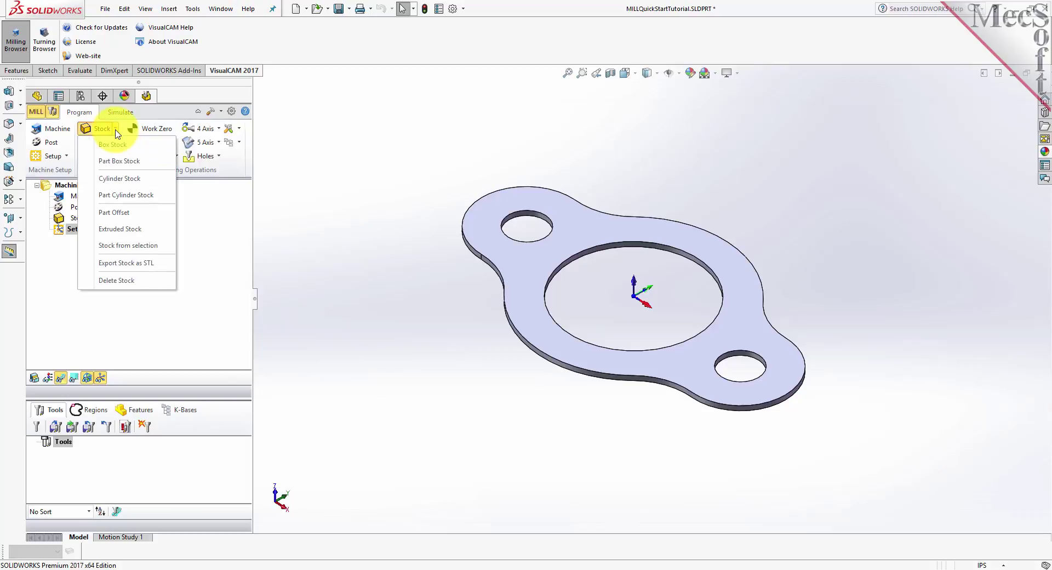
left_click(131, 149)
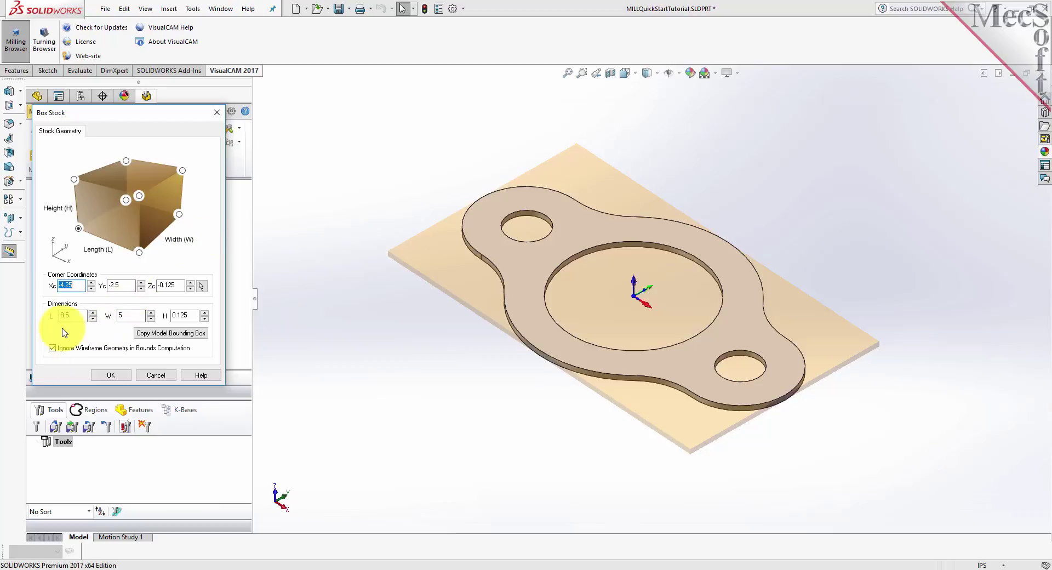
left_click_drag(70, 315, 42, 315)
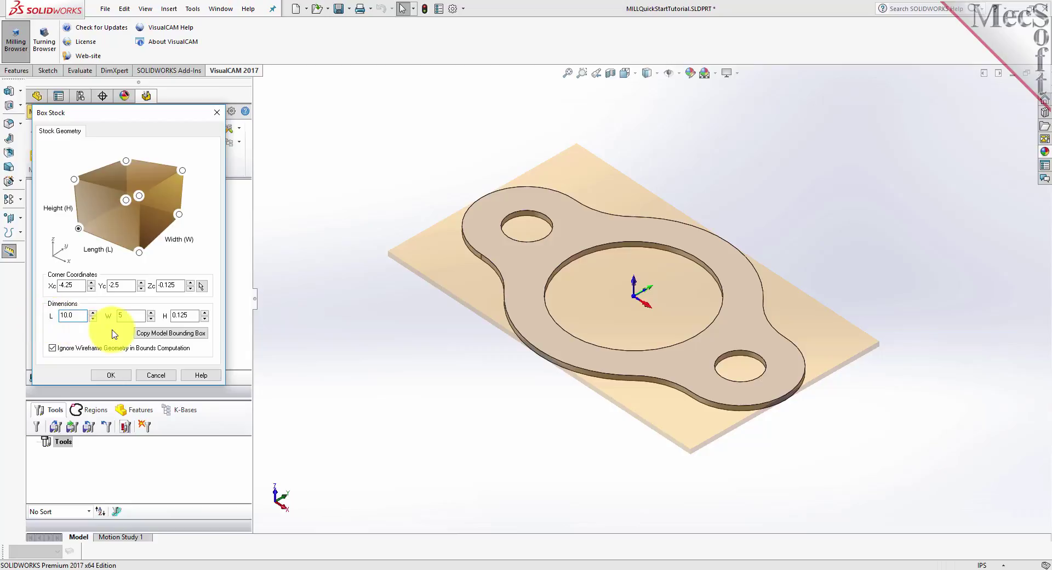
left_click_drag(131, 315, 103, 315)
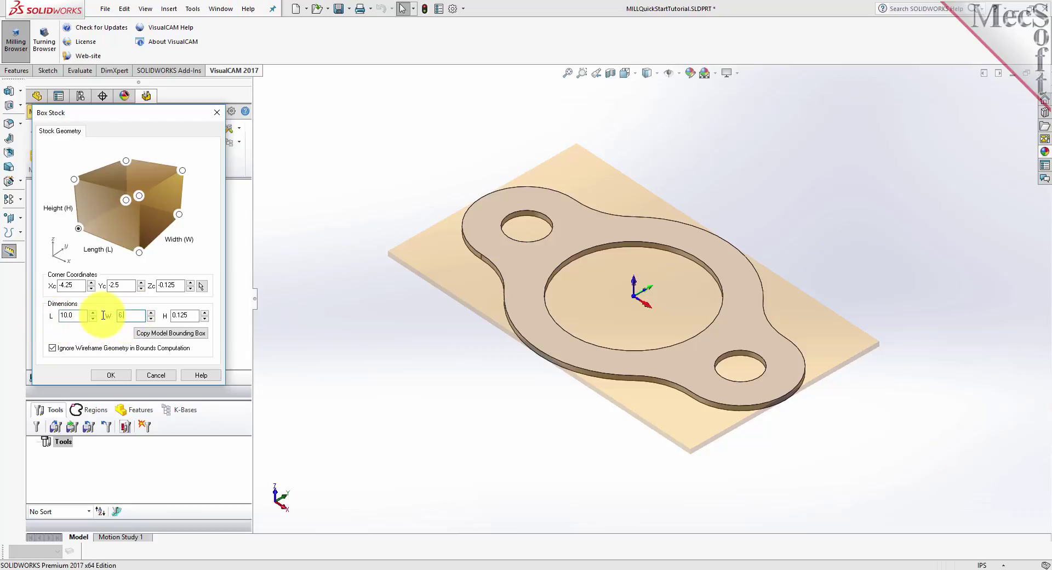
type("6.0")
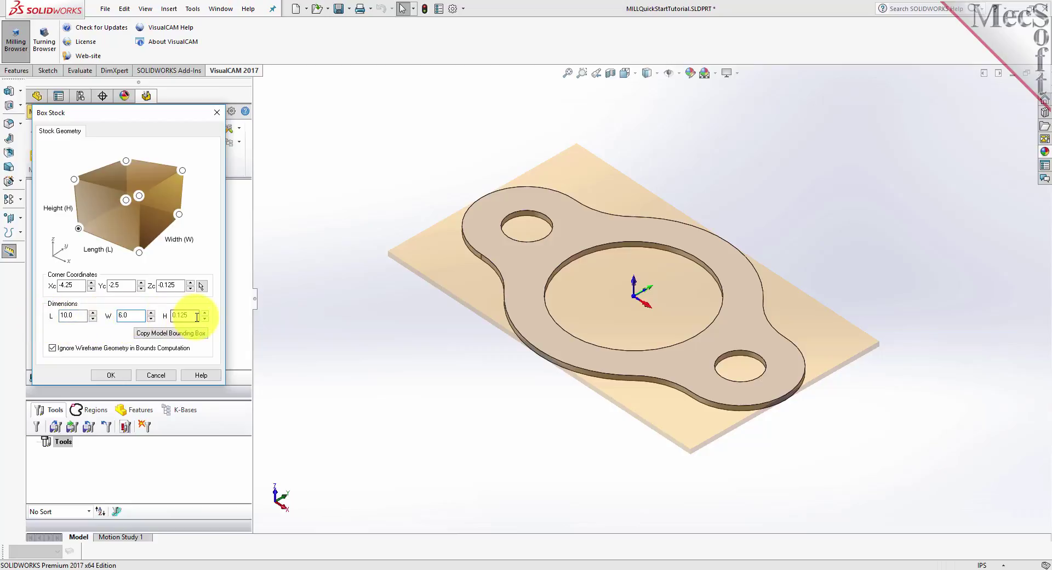
left_click_drag(193, 315, 164, 315)
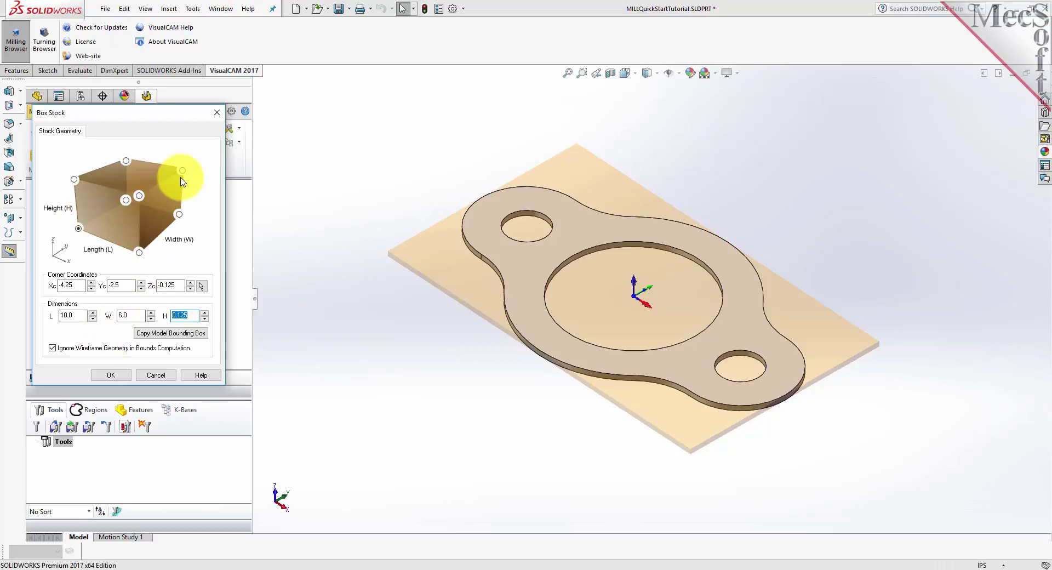
left_click(79, 229)
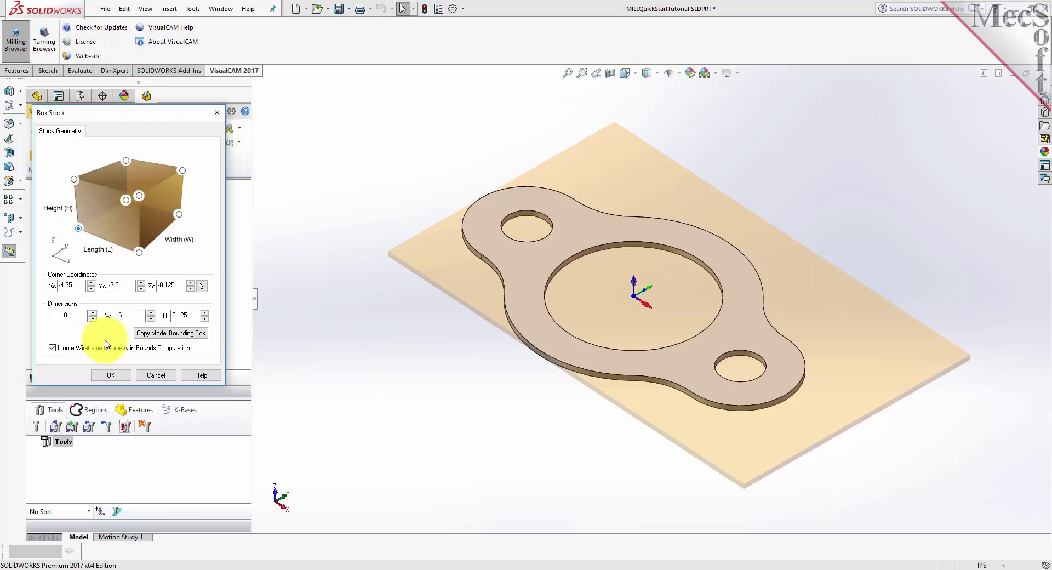
left_click(111, 375)
left_click(62, 218)
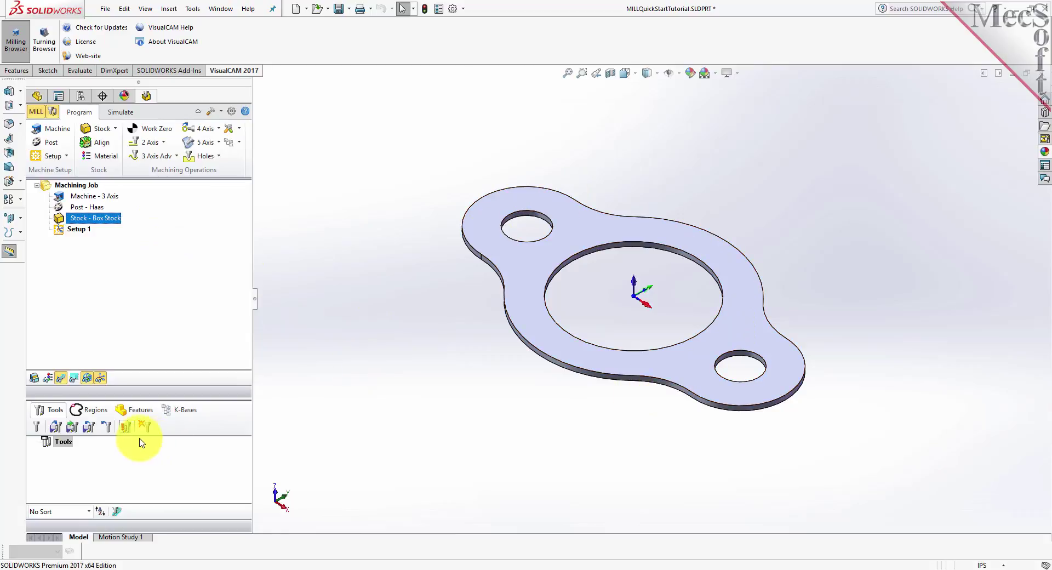
Toggle Stock Visibility to check the stock box around the part
left_click(34, 377)
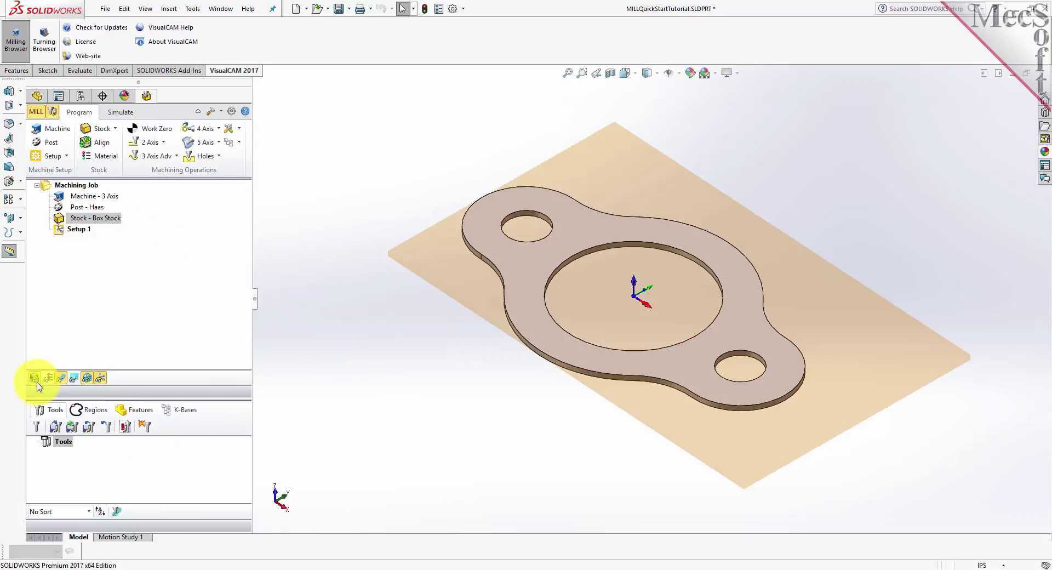
left_click(34, 377)
left_click(34, 378)
scroll(636, 258, "down", 2)
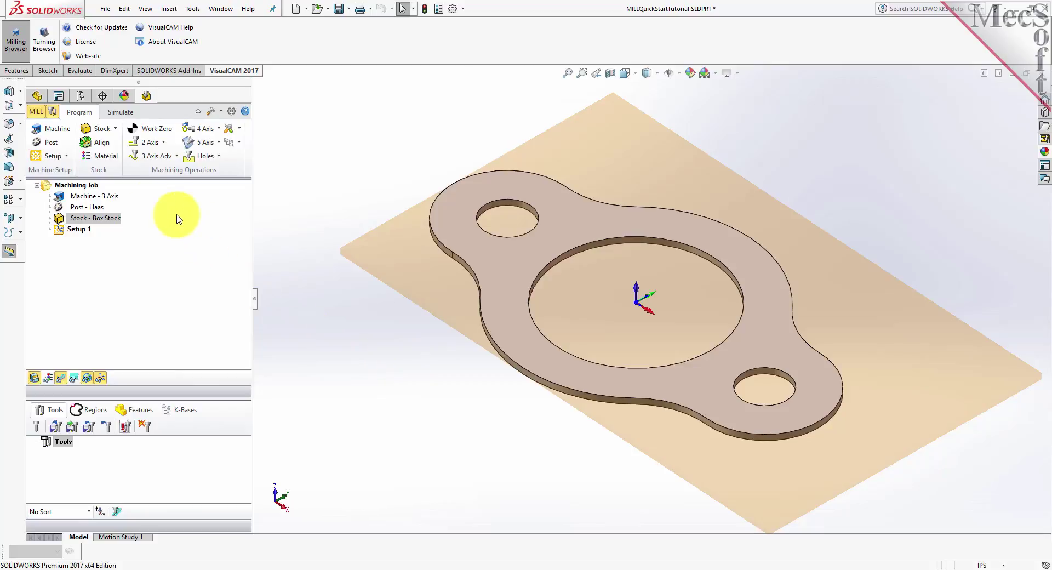
Align the stock with Z Alignment Top and XY Center
left_click(104, 148)
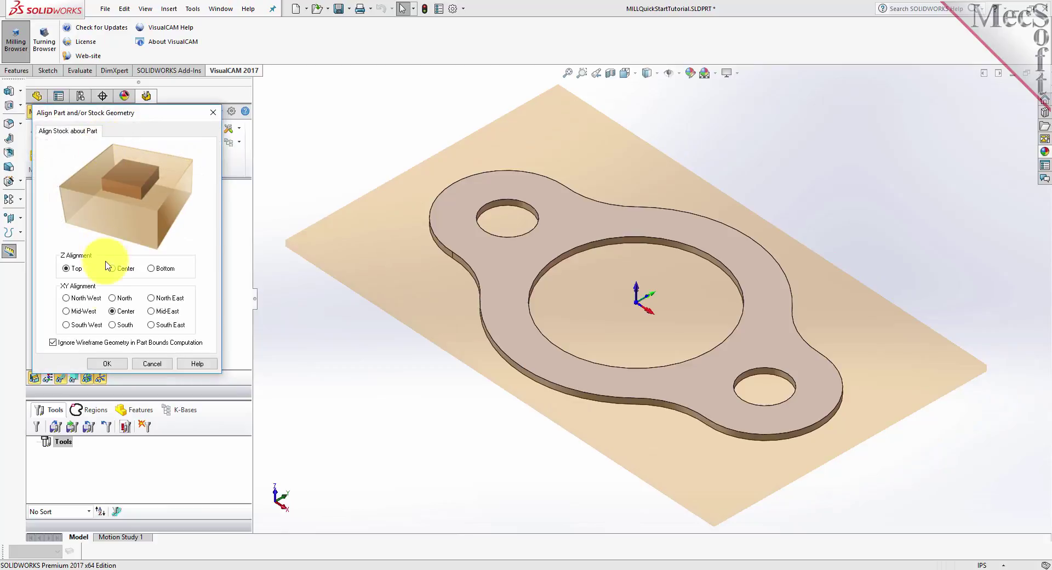
left_click(68, 268)
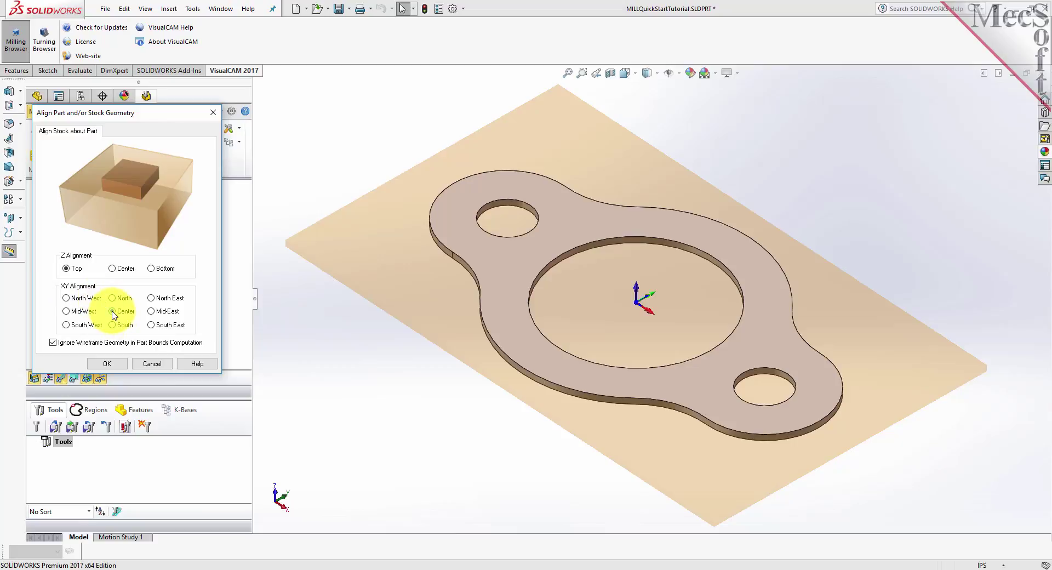
left_click(110, 363)
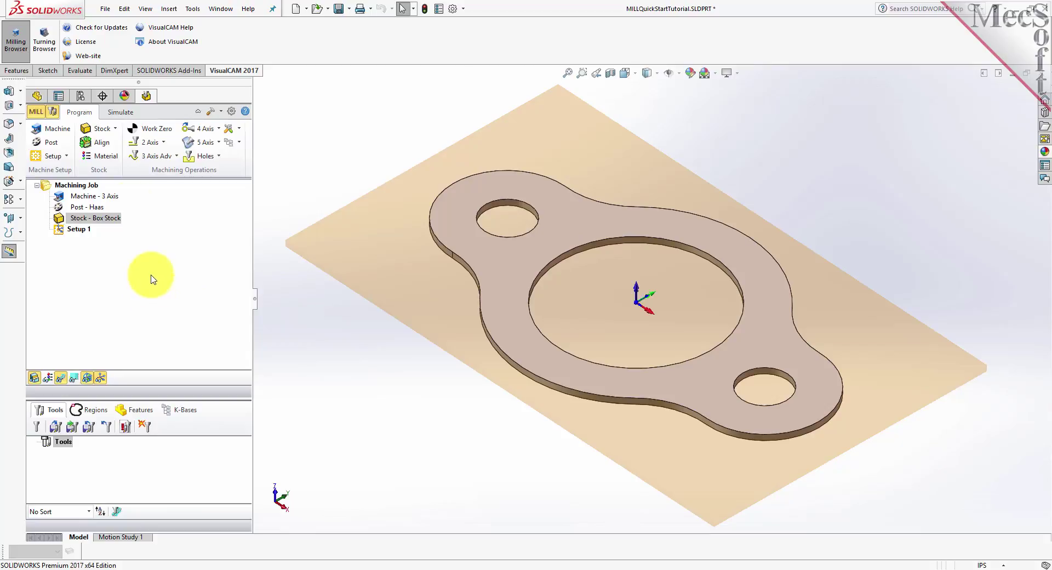
left_click(106, 158)
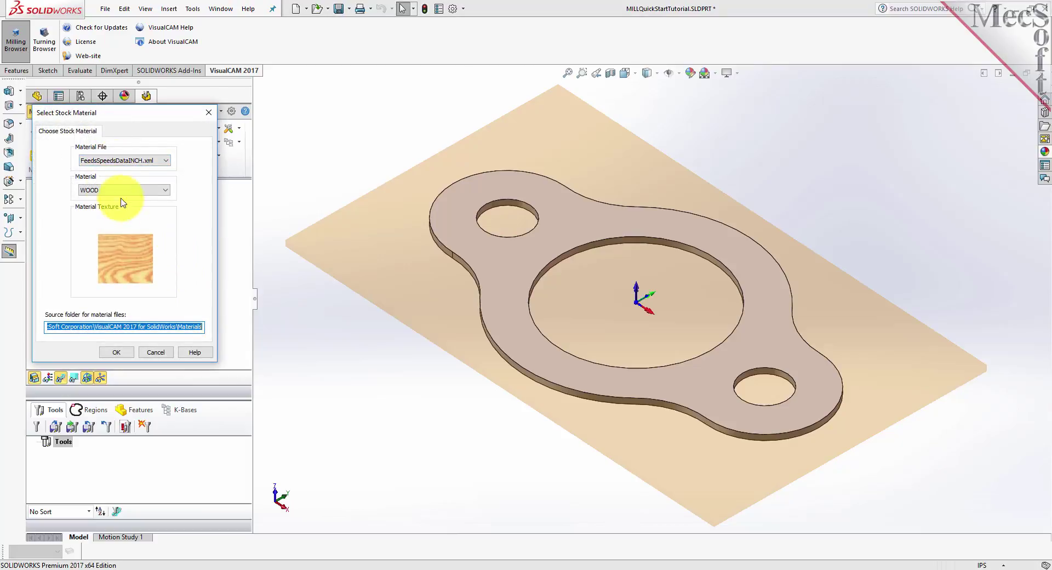
Assign WOOD as the stock material and display the stock with its wood texture
left_click(167, 191)
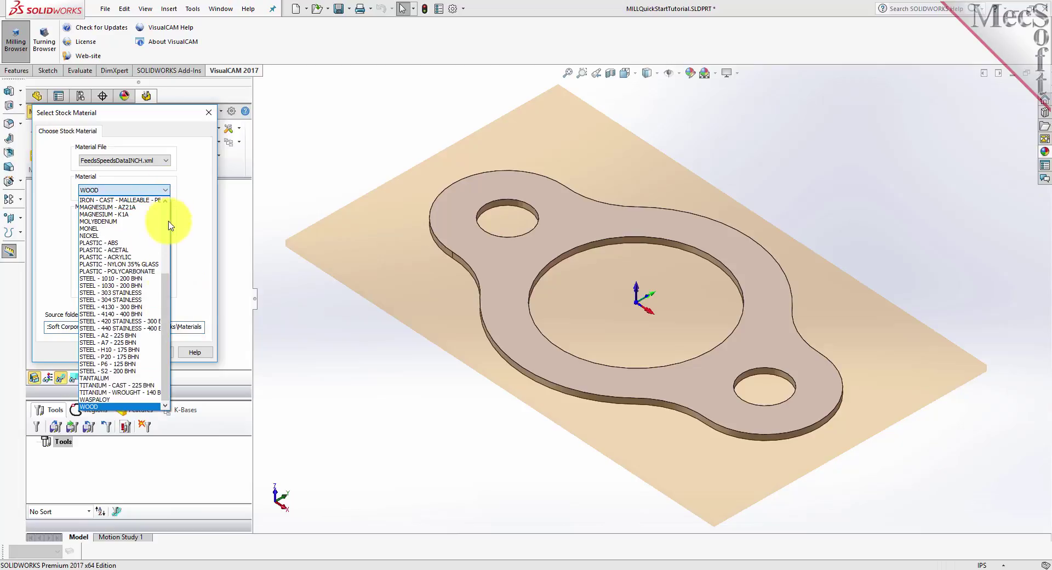
left_click_drag(167, 293, 168, 347)
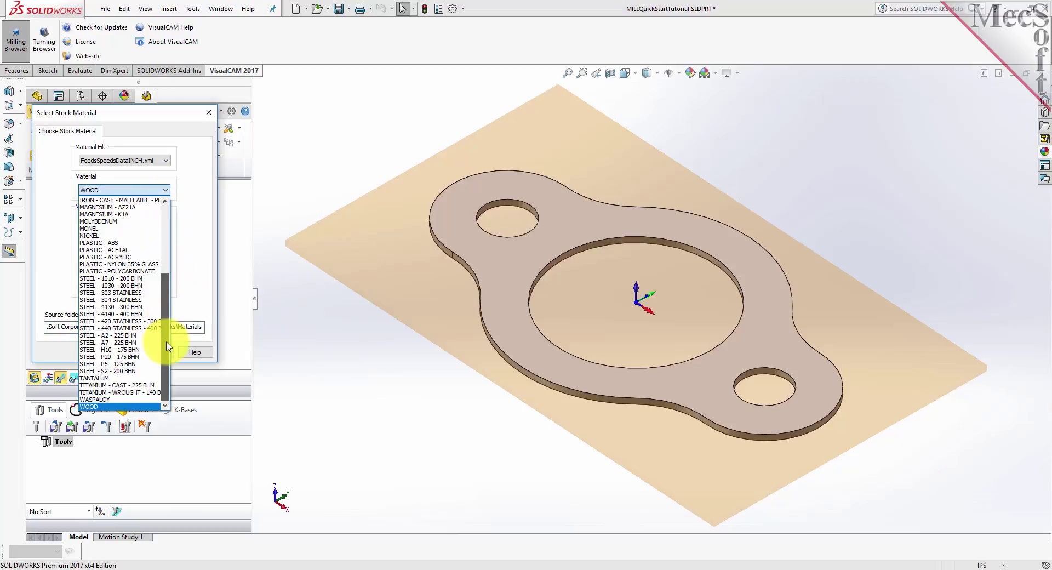
left_click(90, 406)
left_click(115, 353)
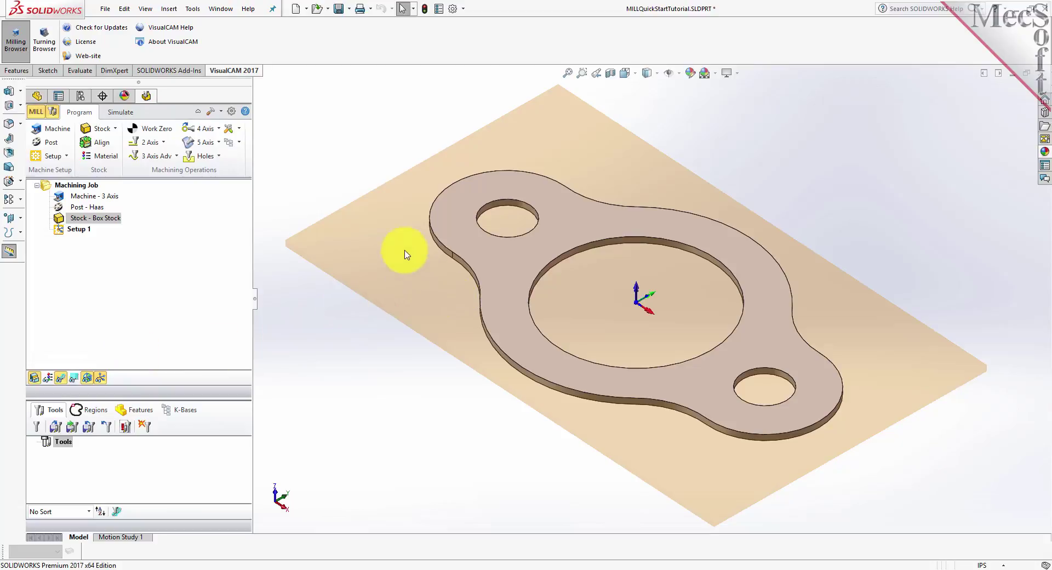
left_click(49, 380)
left_click(48, 379)
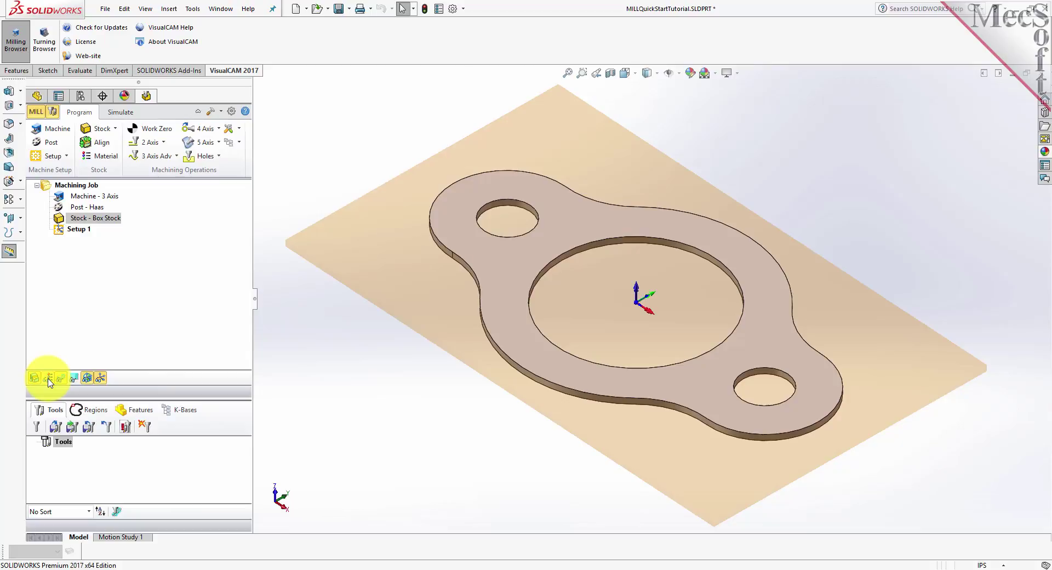
left_click(48, 380)
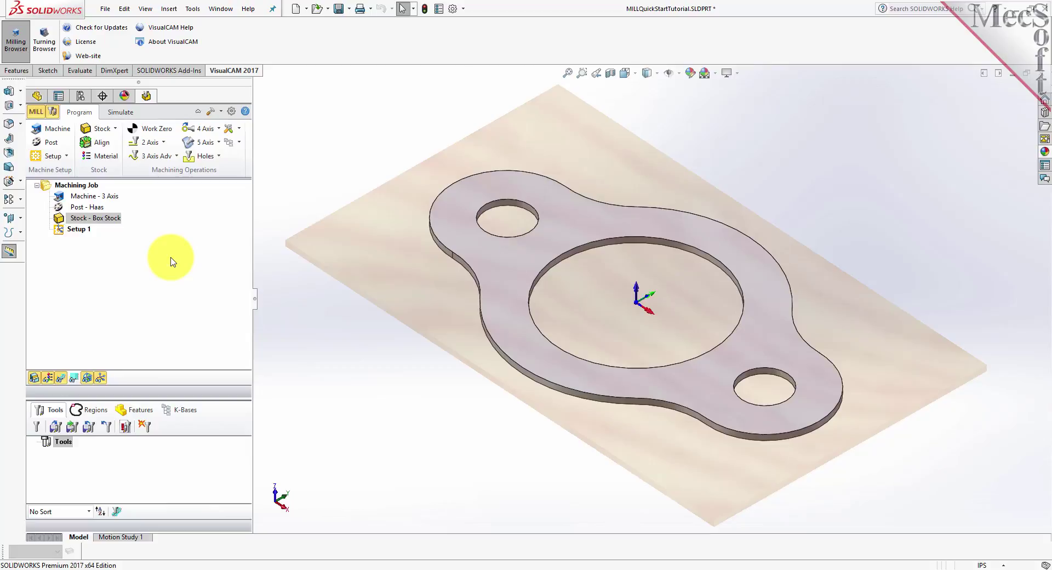
Generate a Work Zero on the stock box at Highest Z, South West corner
left_click(160, 134)
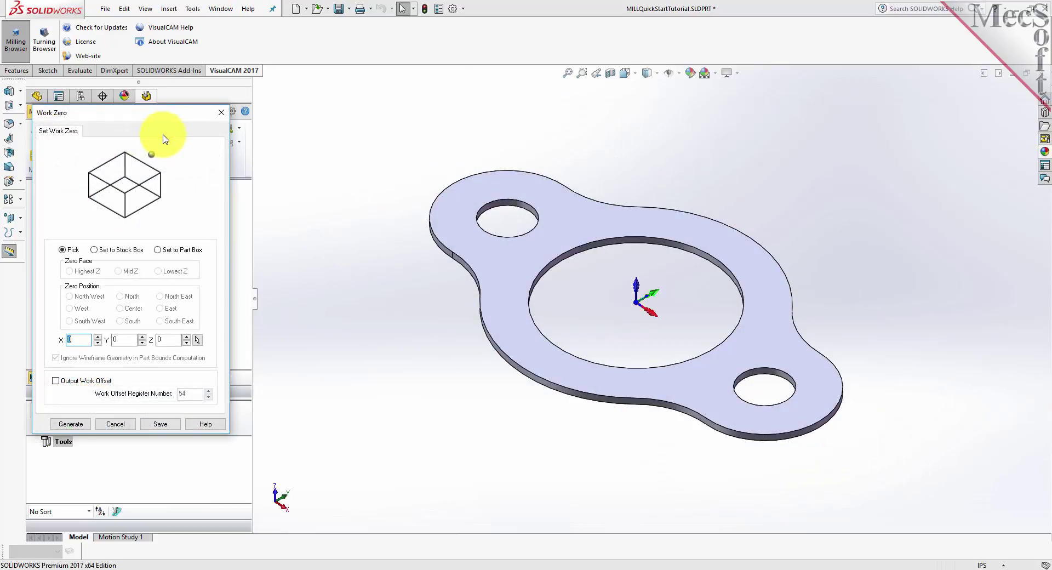
left_click(94, 251)
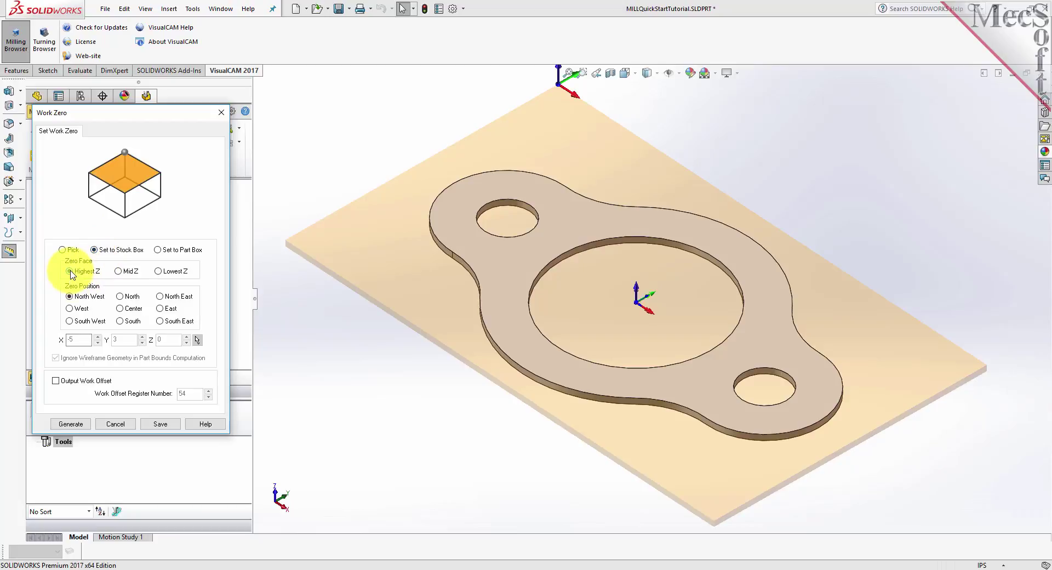
left_click(71, 323)
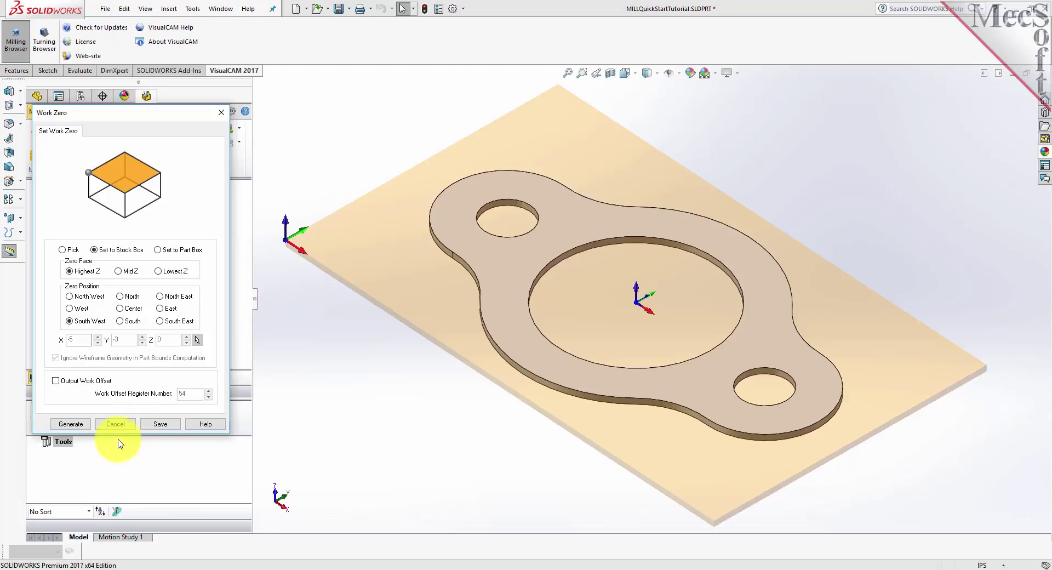
left_click(74, 424)
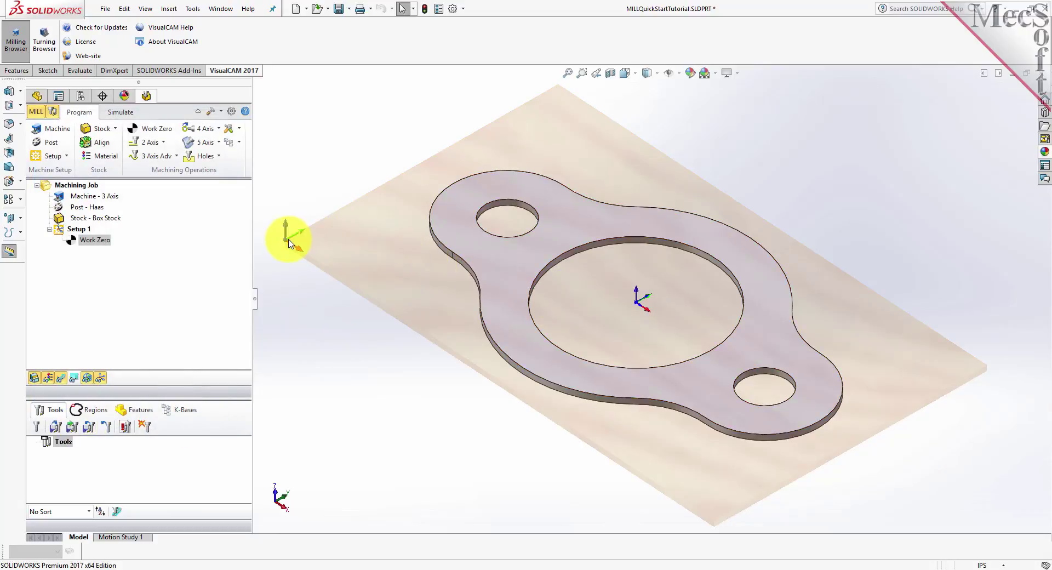
left_click(75, 244)
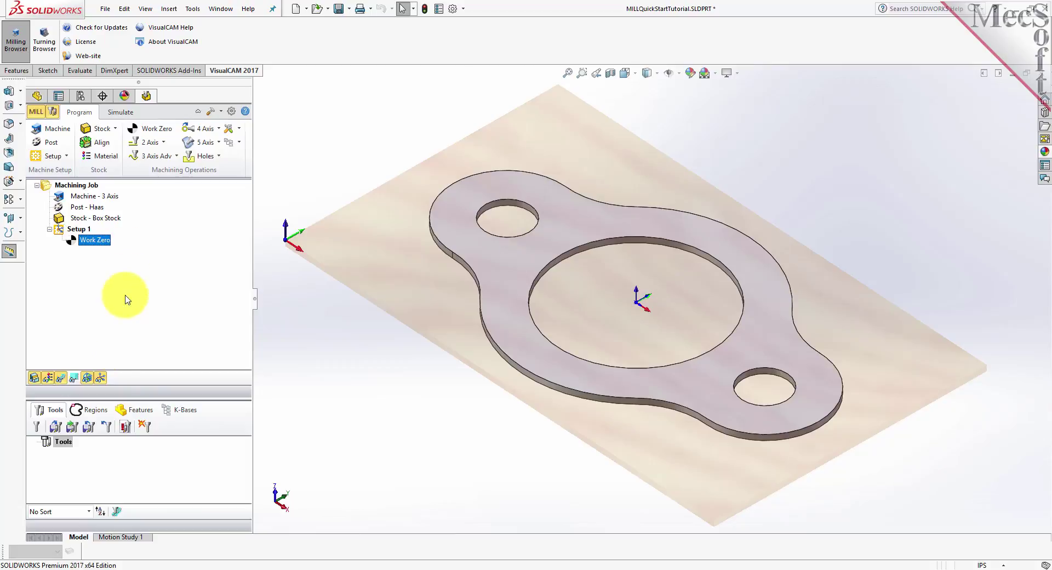
Define a new flat end mill named FlatMill-0.5 with 0.5 diameter and HSS material
left_click(39, 430)
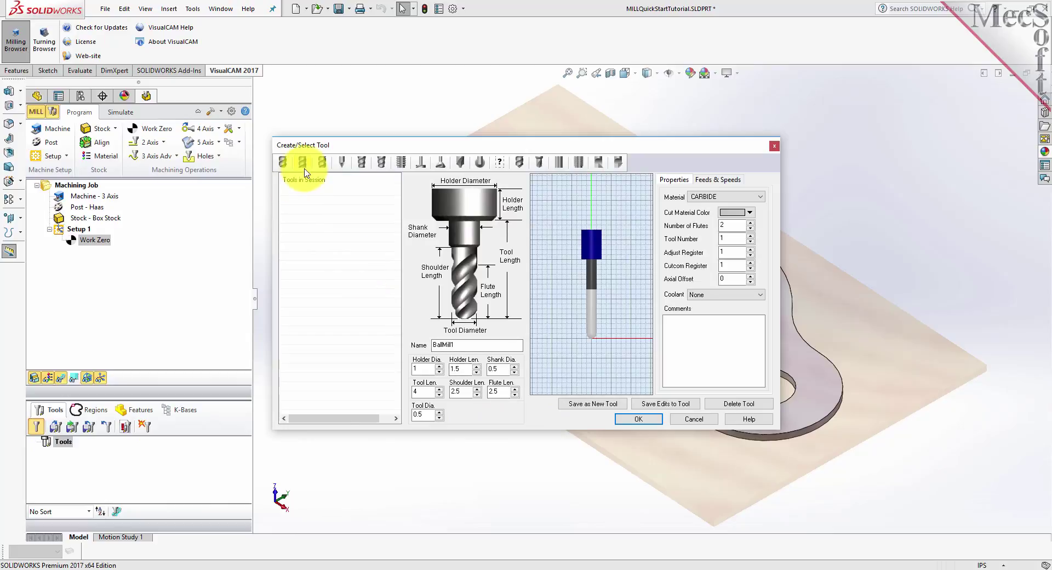
left_click(282, 162)
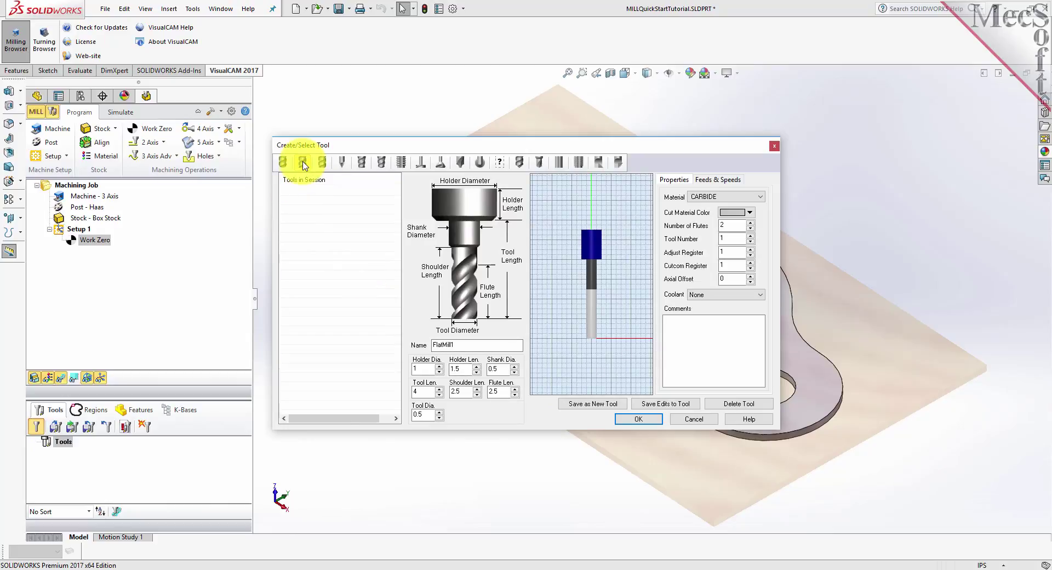
left_click(464, 344)
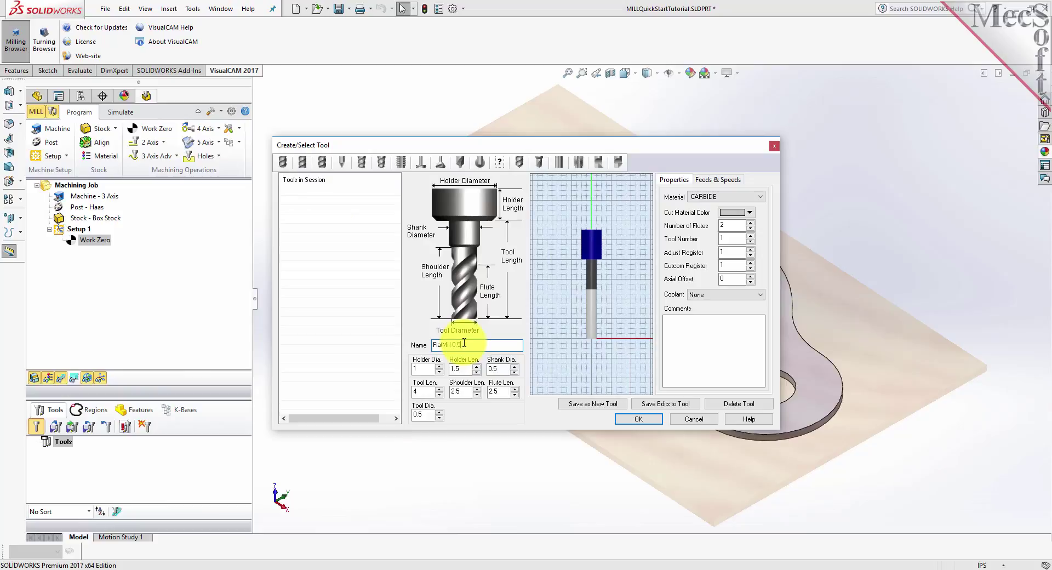
left_click(425, 414)
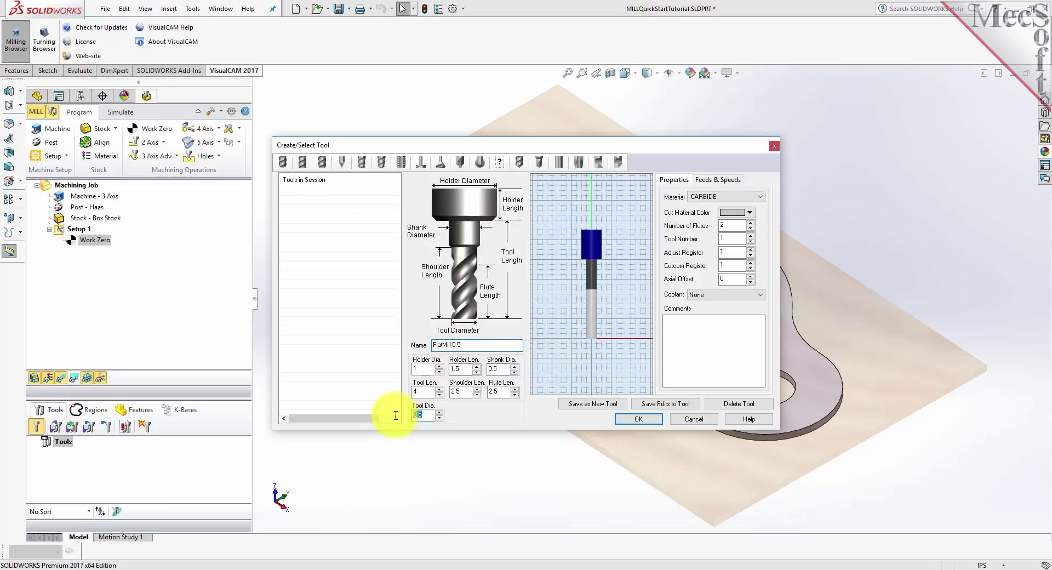
left_click(496, 368)
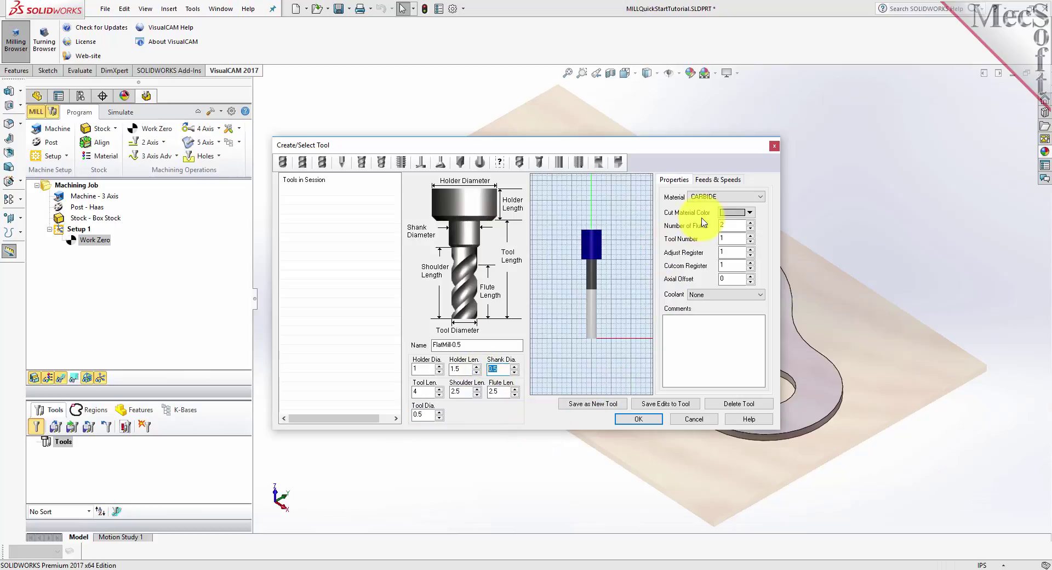
left_click(723, 197)
left_click(706, 217)
key("Tab")
key("Tab")
key("Tab")
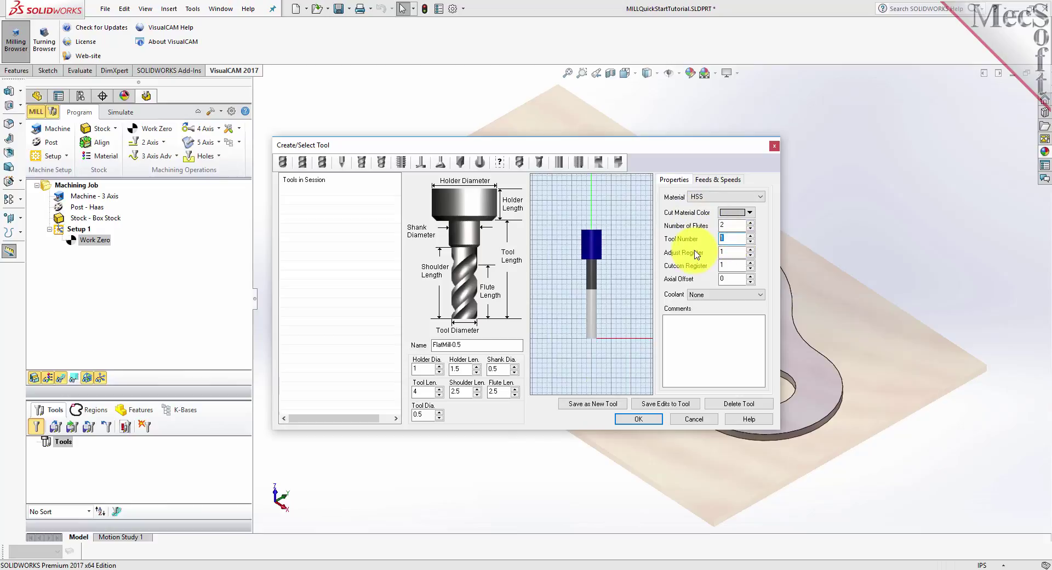
Compute and apply feeds and speeds (3055 RPM, 61 in/min), then save FlatMill-0.5 as a new tool
left_click(719, 181)
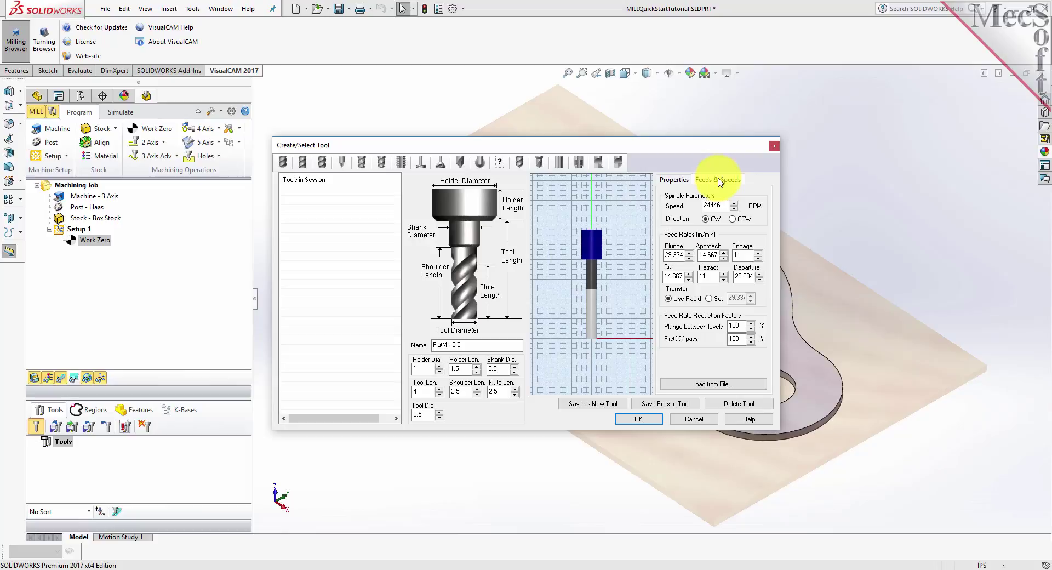
left_click(696, 385)
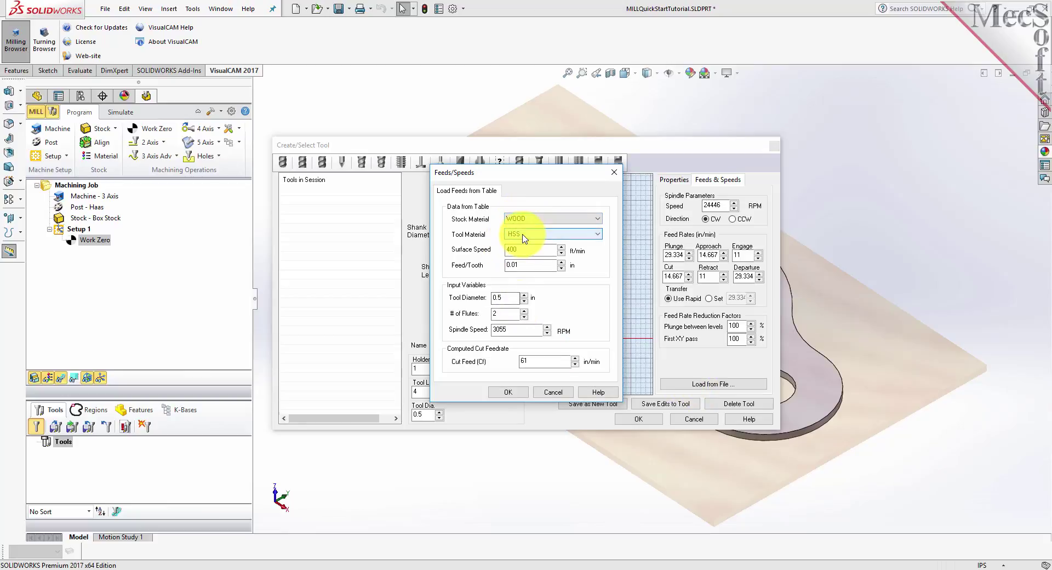
left_click(509, 392)
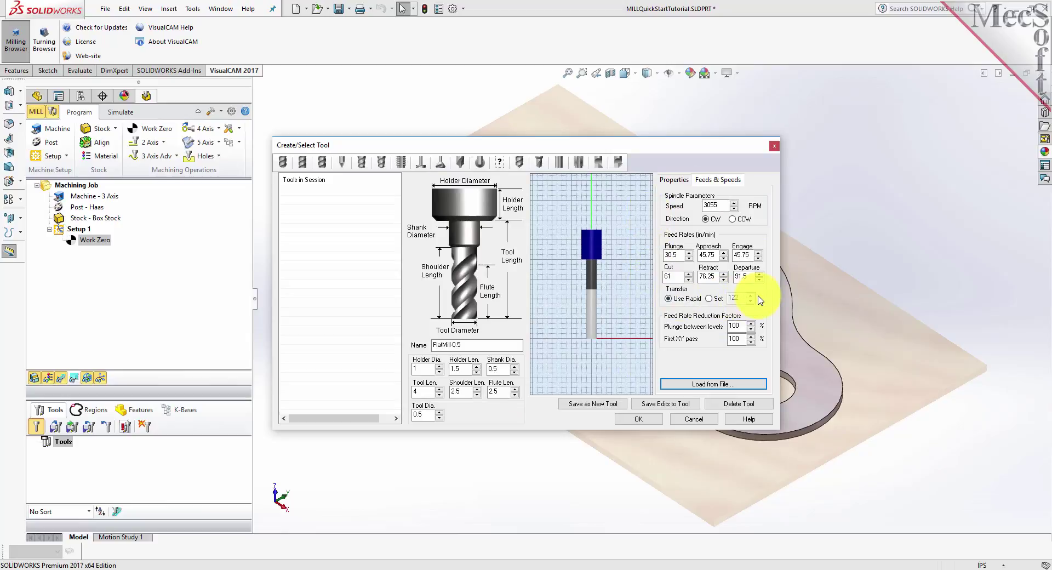
left_click(598, 408)
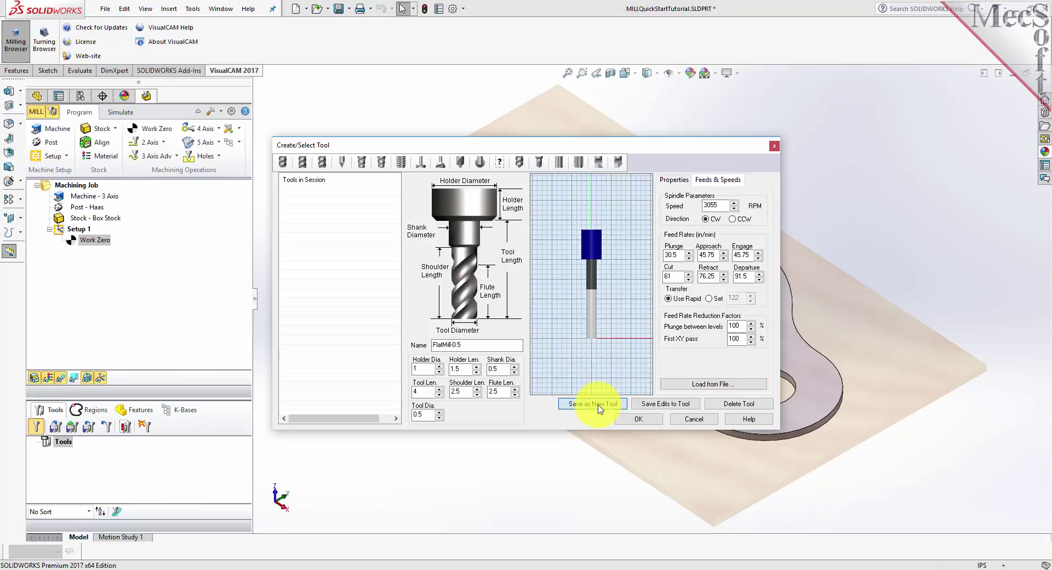
left_click(302, 192)
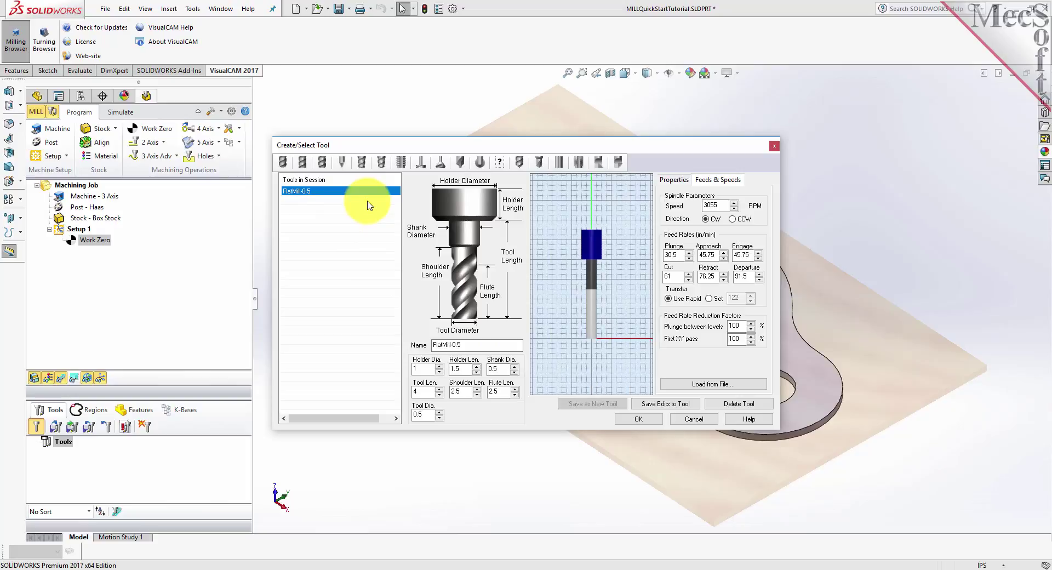
left_click(637, 418)
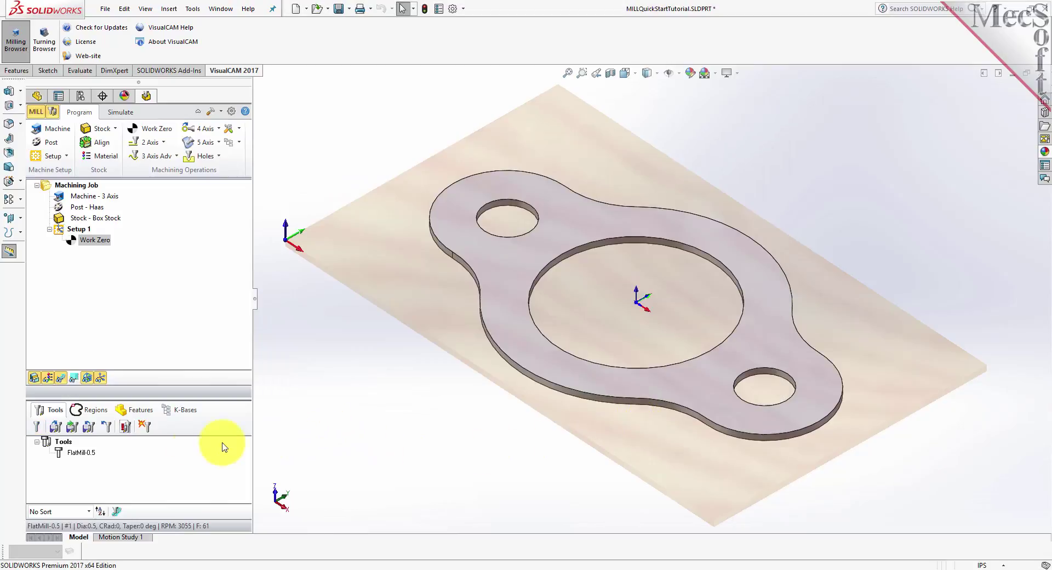
With FlatMill-0.5 selected, create a new 2½ Axis Profiling operation from the 2 Axis menu
left_click(60, 455)
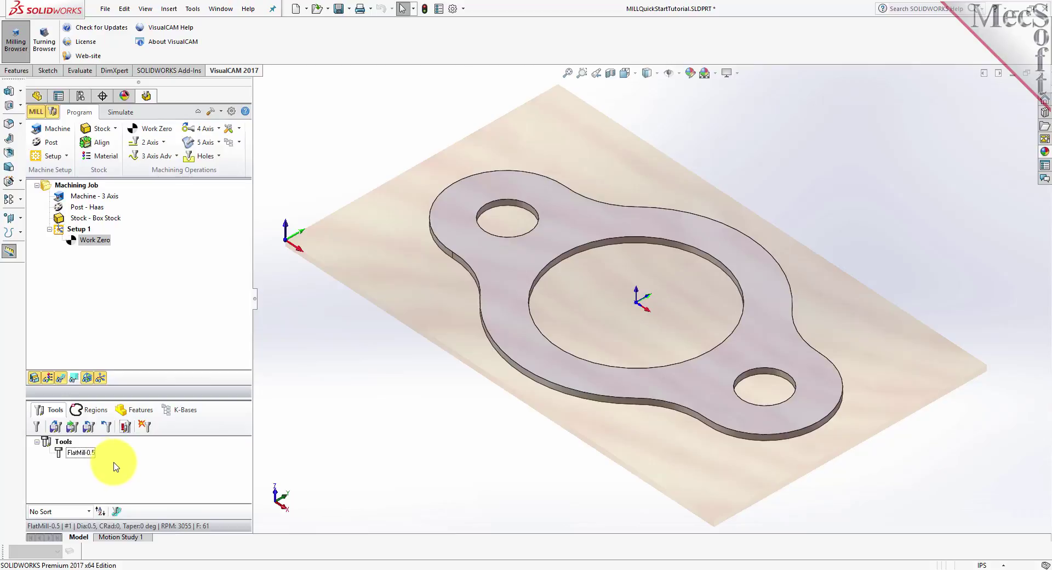
left_click(165, 142)
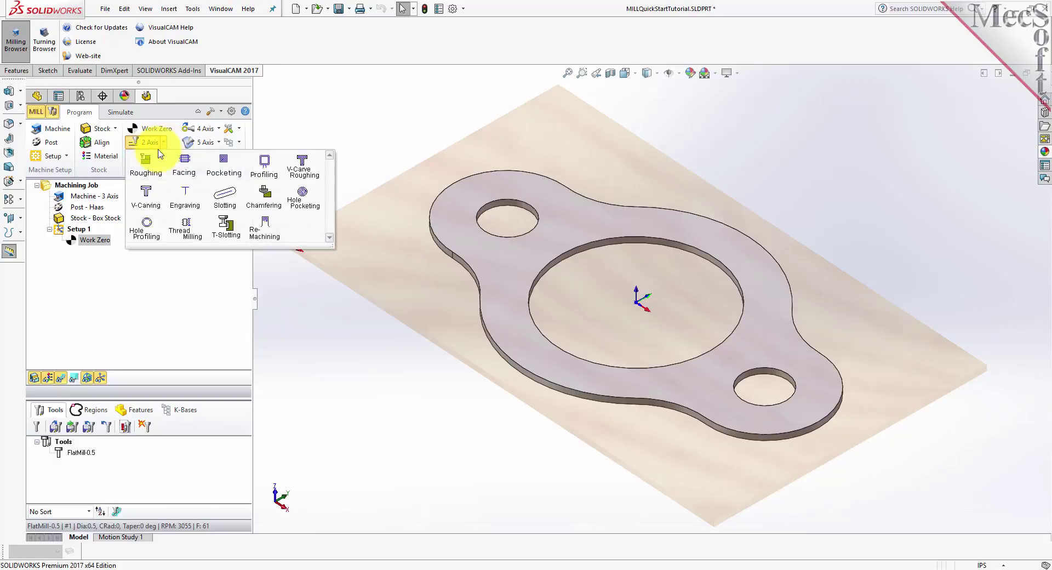
left_click(277, 182)
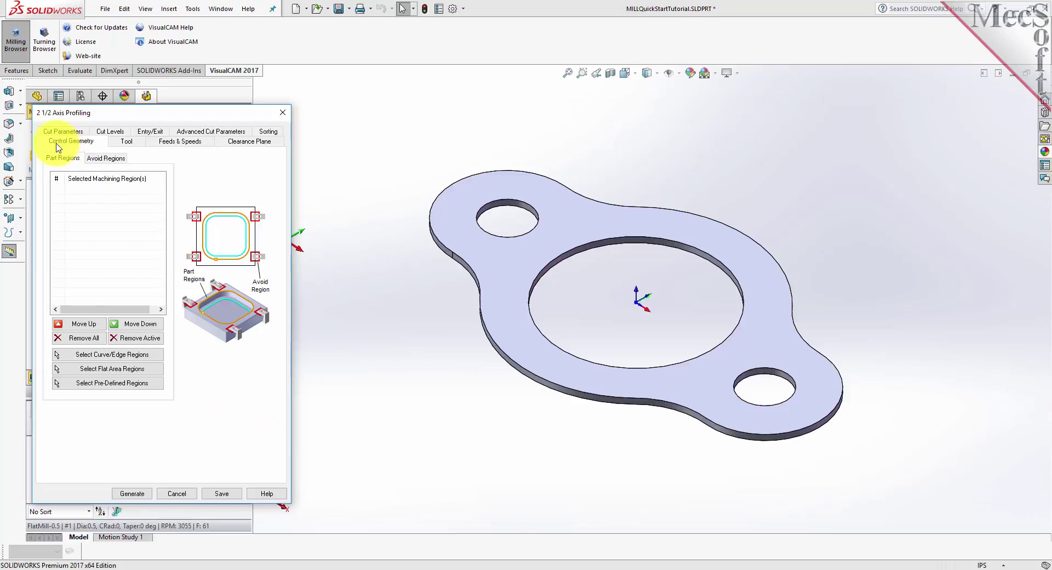
Pick the large centre hole edge and both small hole edges as machining regions
left_click(106, 359)
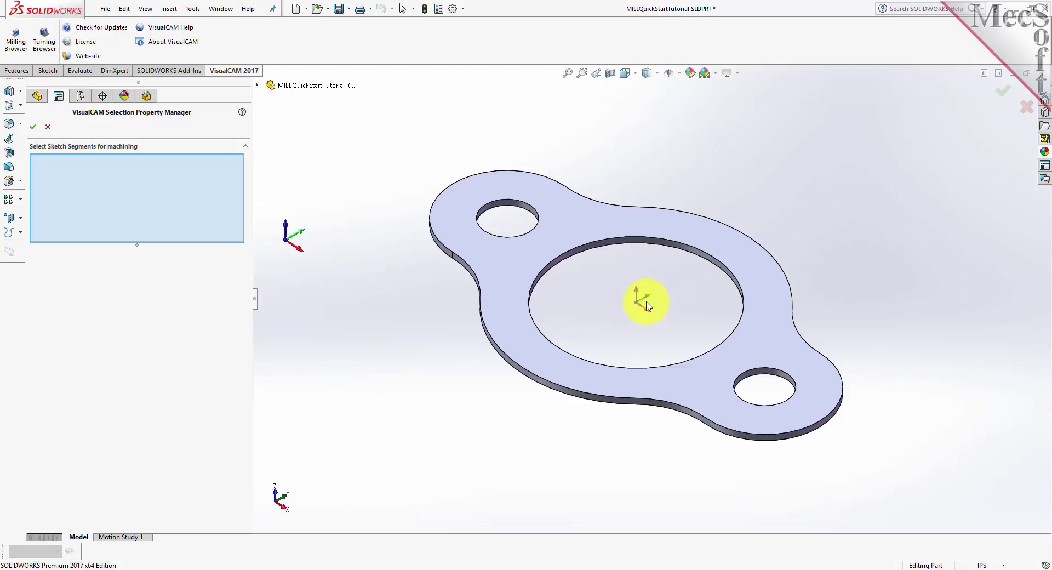
left_click(592, 246)
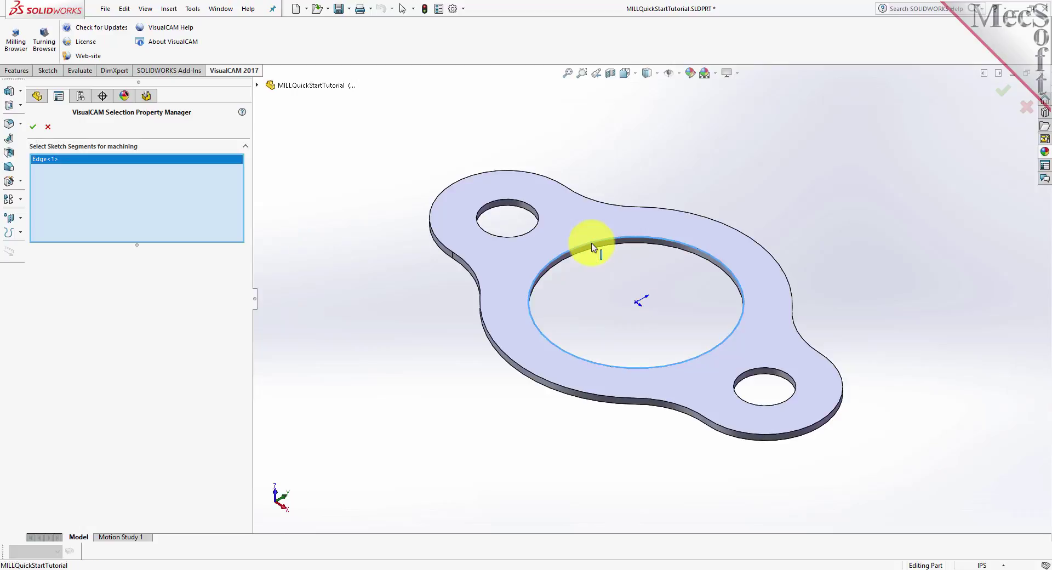
left_click(498, 208)
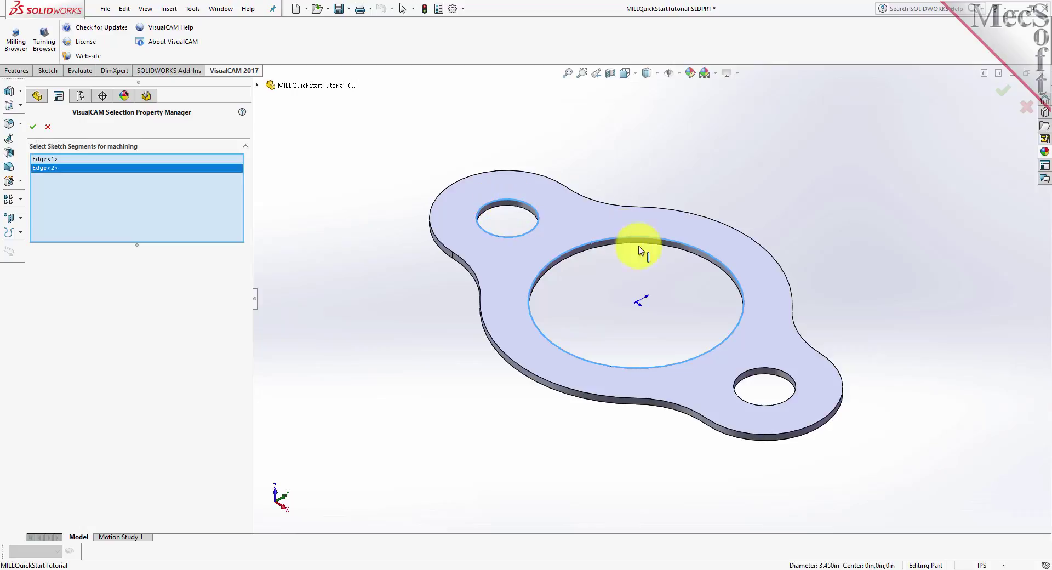
left_click(745, 368)
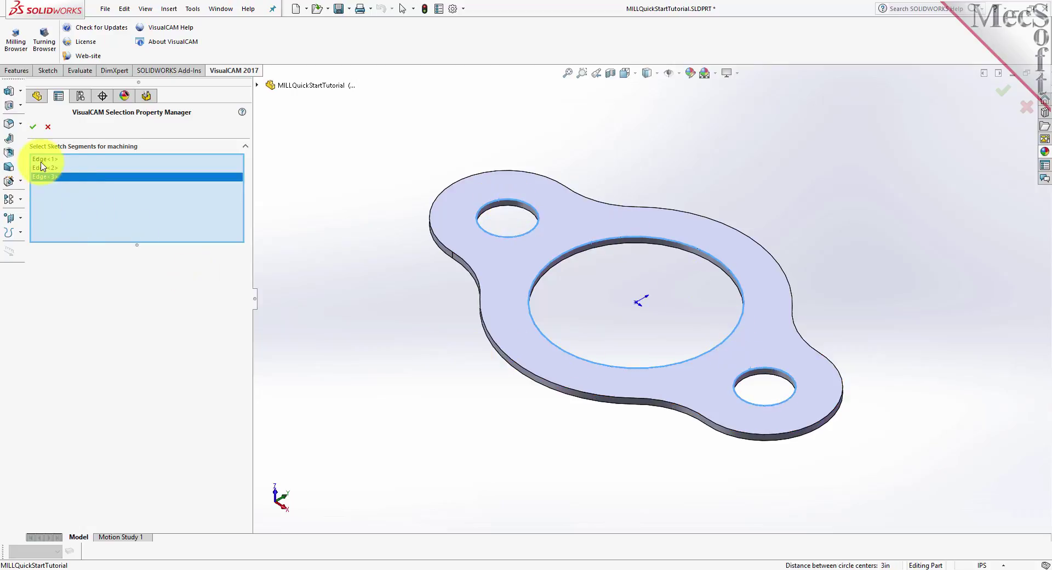
left_click(33, 131)
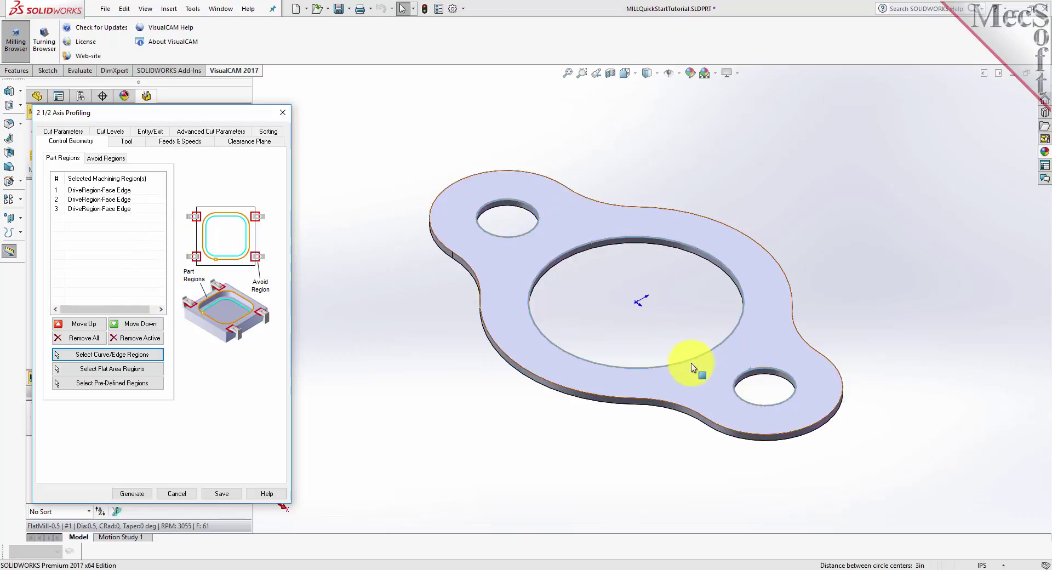
Review the operation's tool and feeds, and set Cut Transfer Method to Clearance Plane
left_click(126, 193)
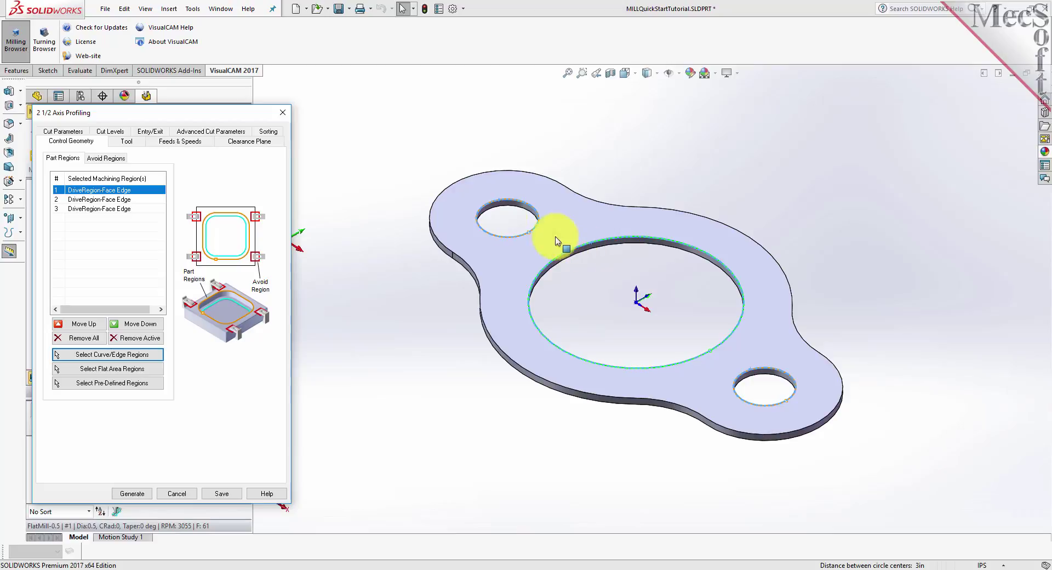
left_click(130, 143)
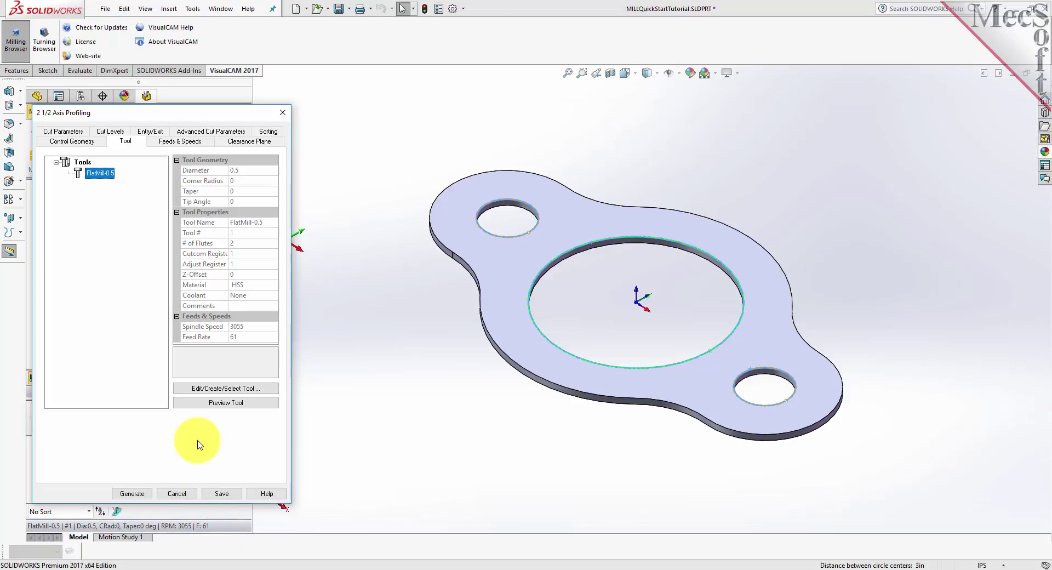
left_click(179, 141)
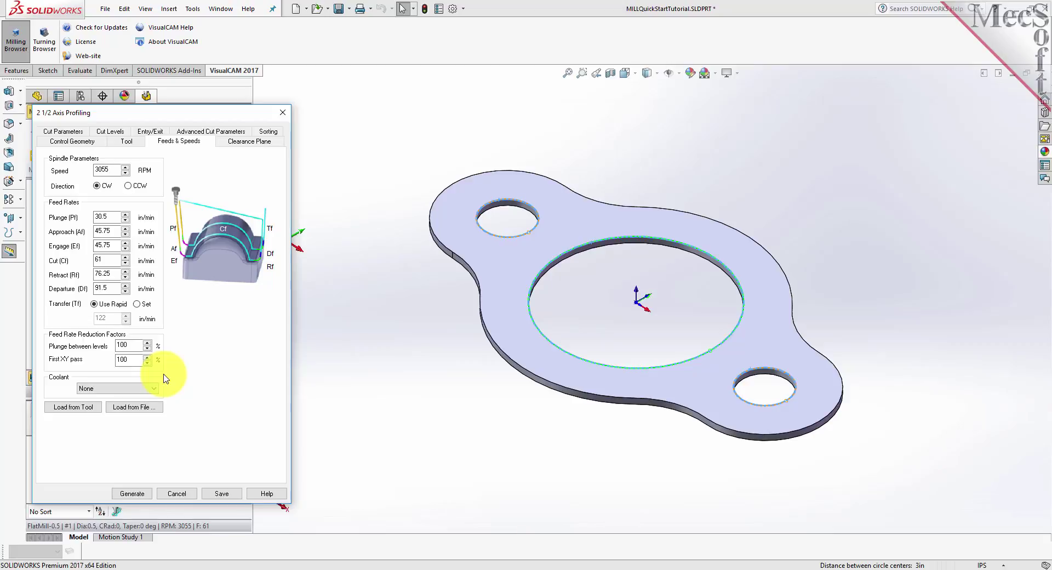
left_click(247, 142)
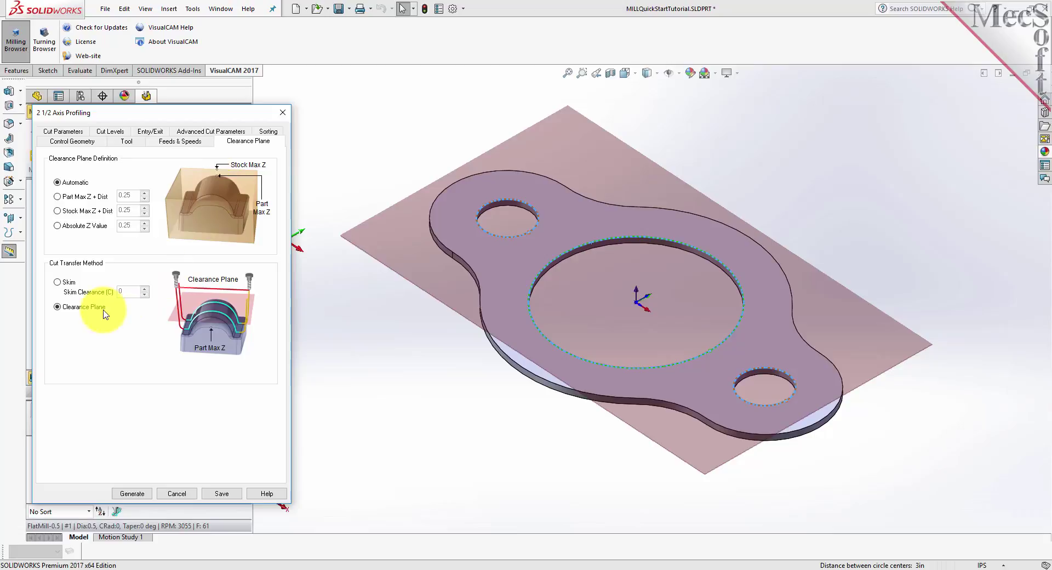
left_click(58, 307)
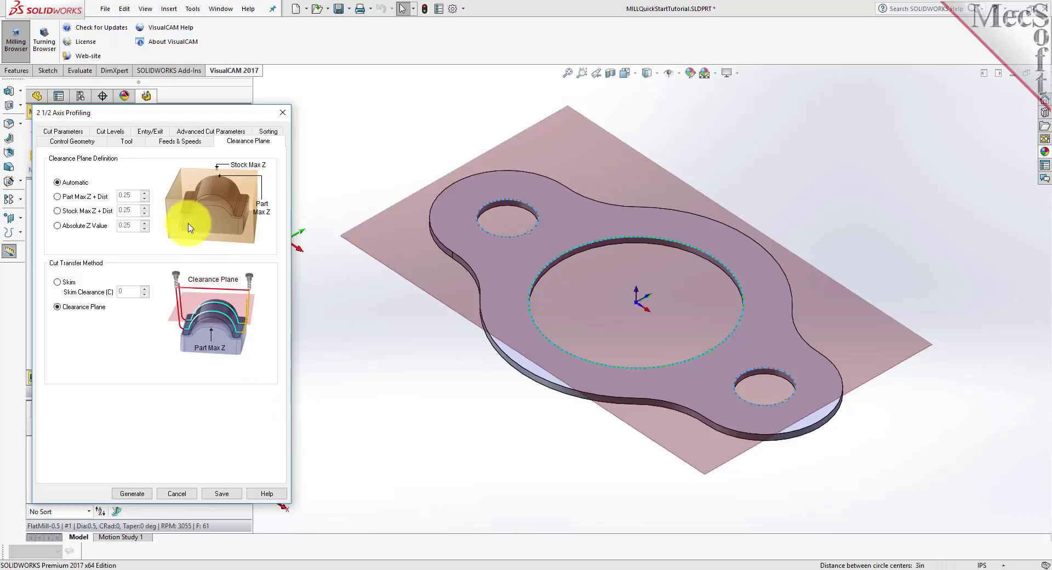
left_click(66, 133)
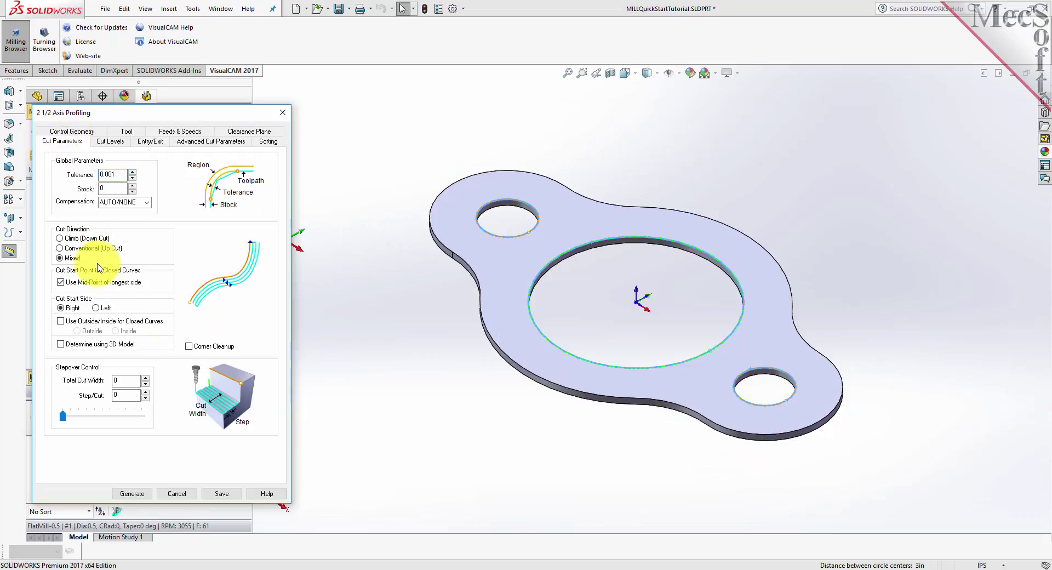
Enable Use Outside/Inside for Closed Curves with Inside selected, cut geometry At Top
double_click(112, 188)
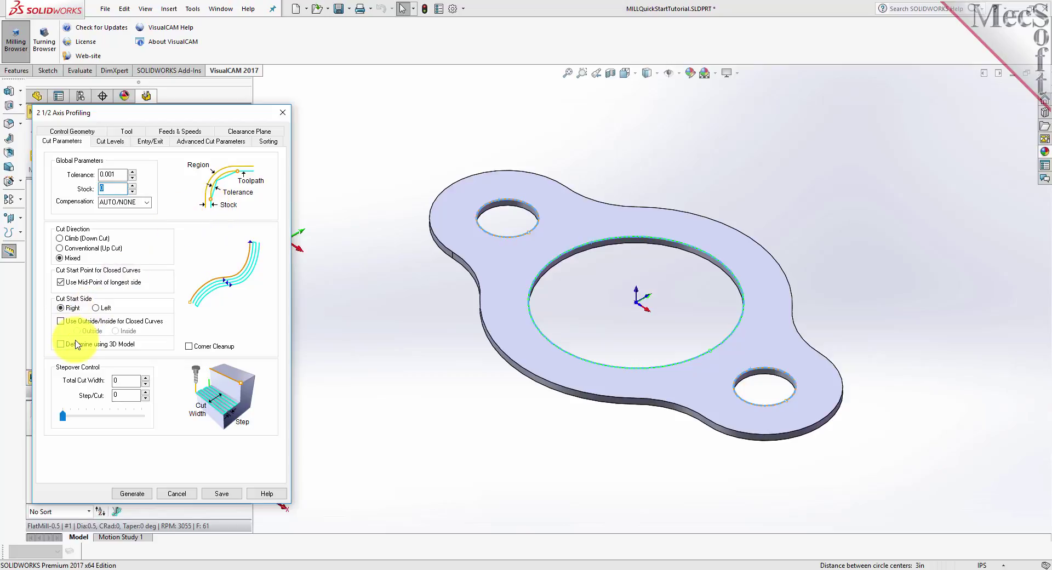
left_click(61, 321)
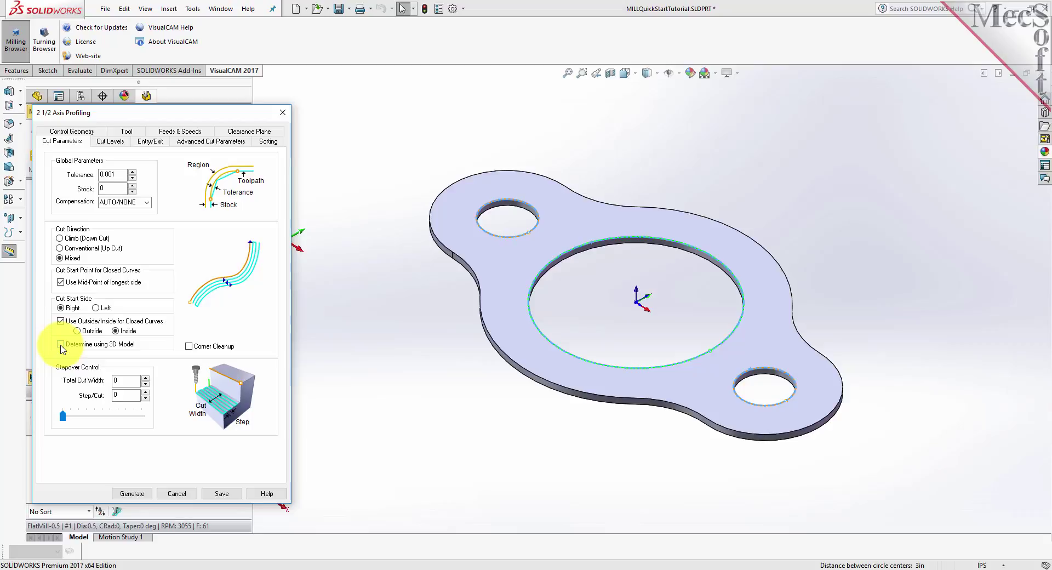
left_click(530, 297)
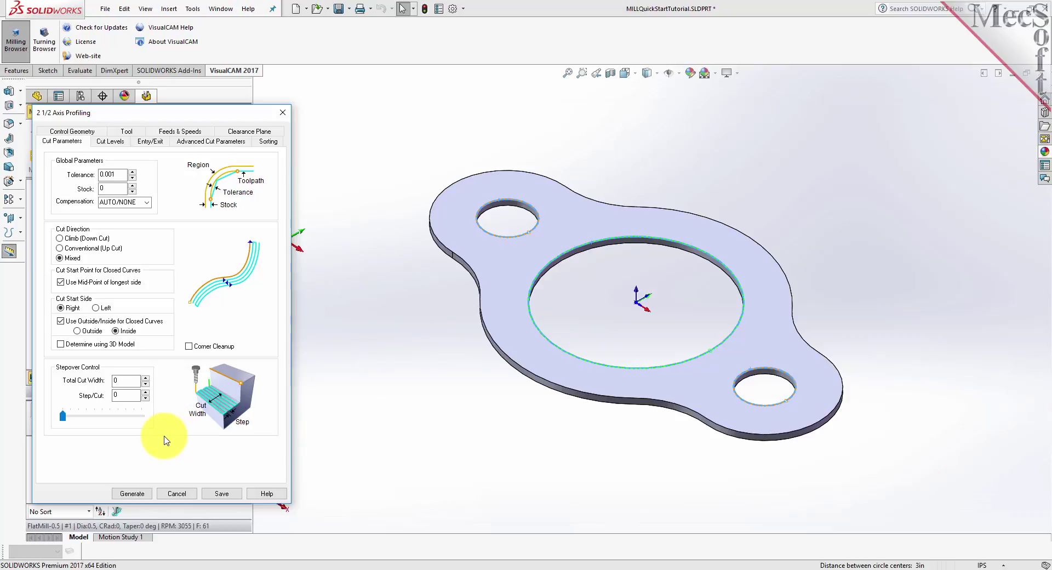
left_click(110, 143)
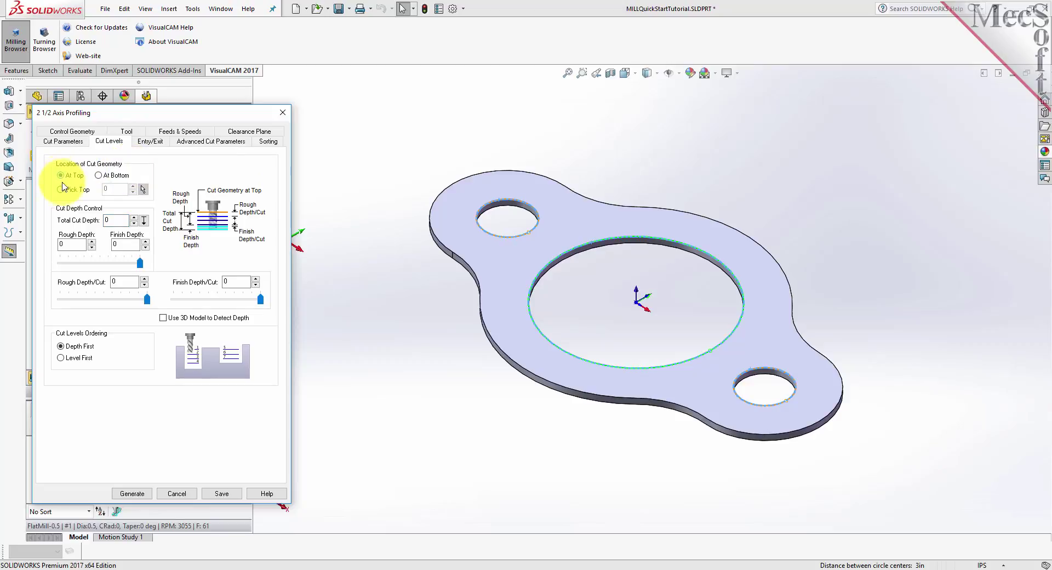
Set Total Cut Depth to 0.125 so Rough Depth fills in as 0.125
left_click(116, 220)
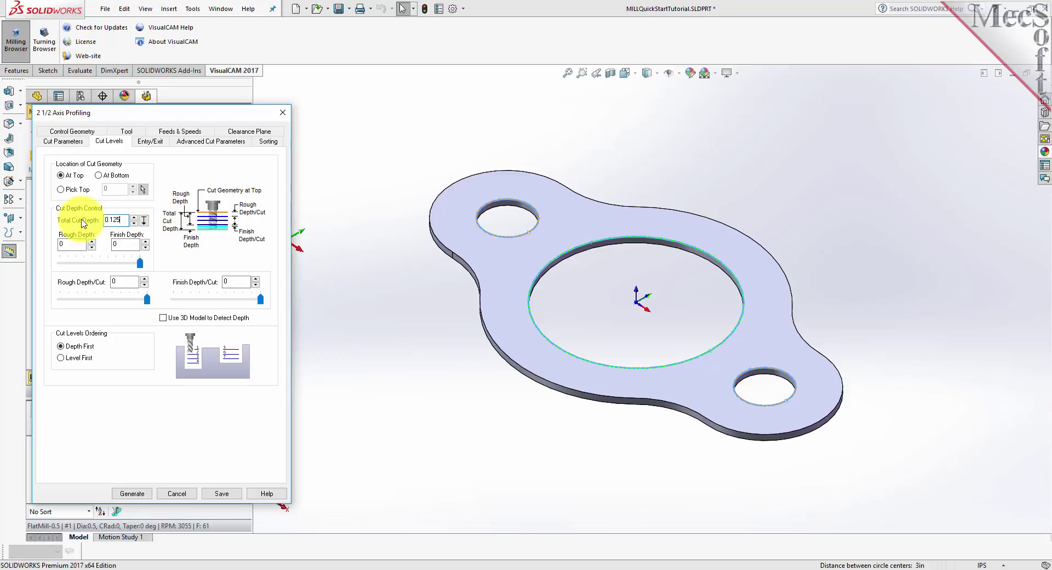
key("Return")
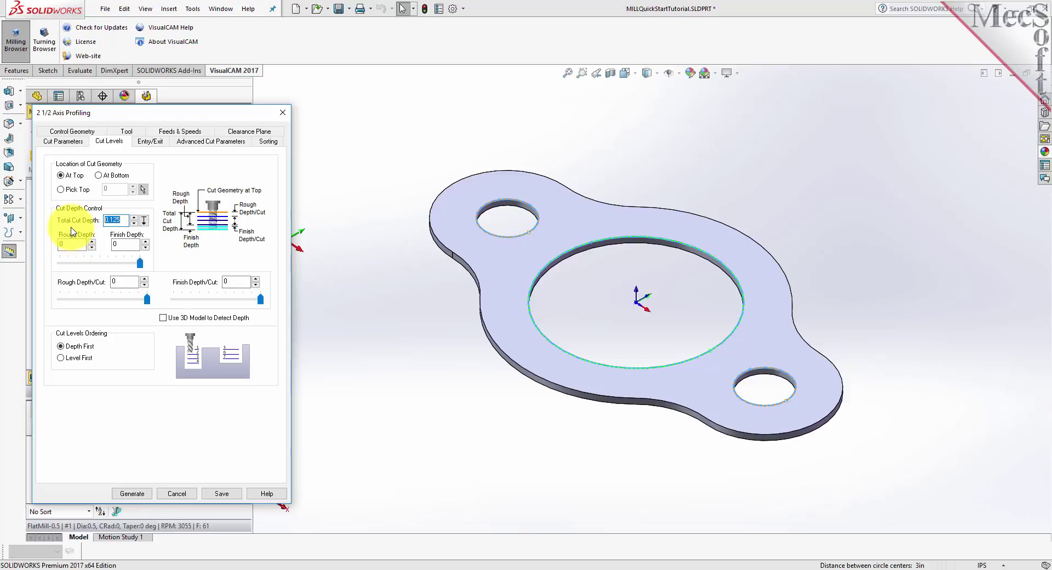
key("Tab")
key("Return")
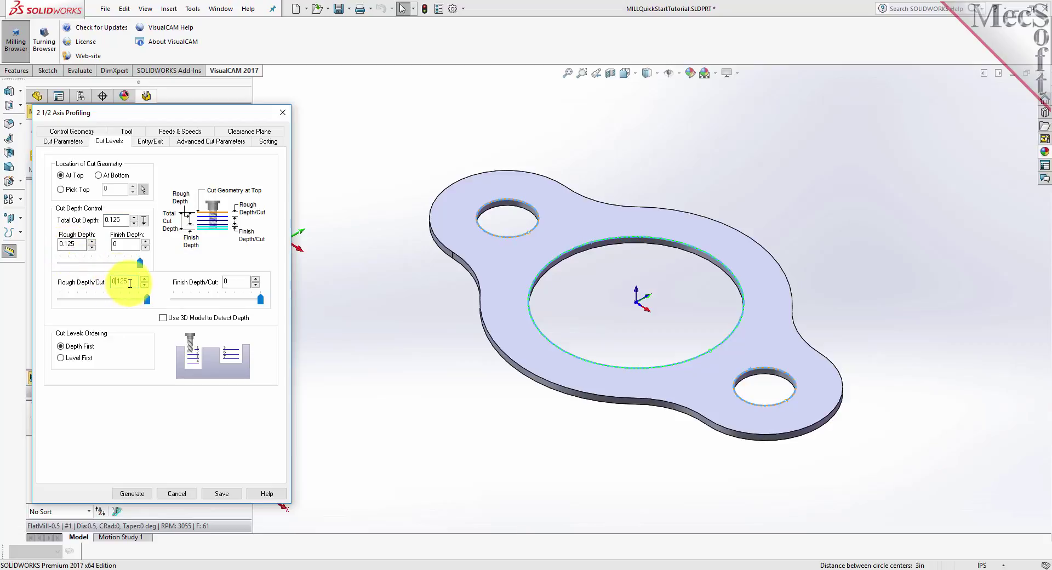
left_click(146, 144)
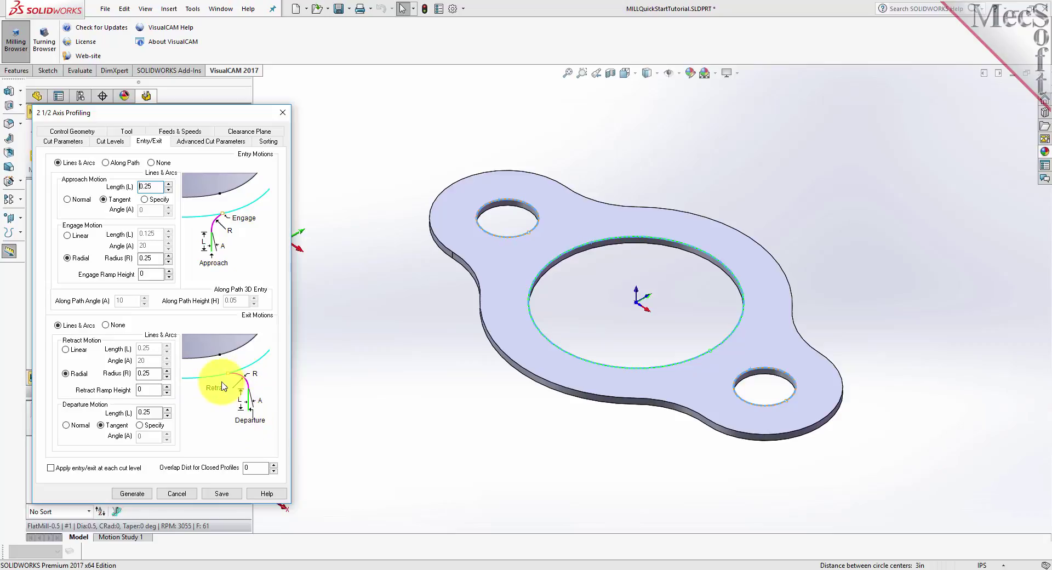
Set Entry and Exit motions to None and generate the hole profiling toolpath
left_click(151, 163)
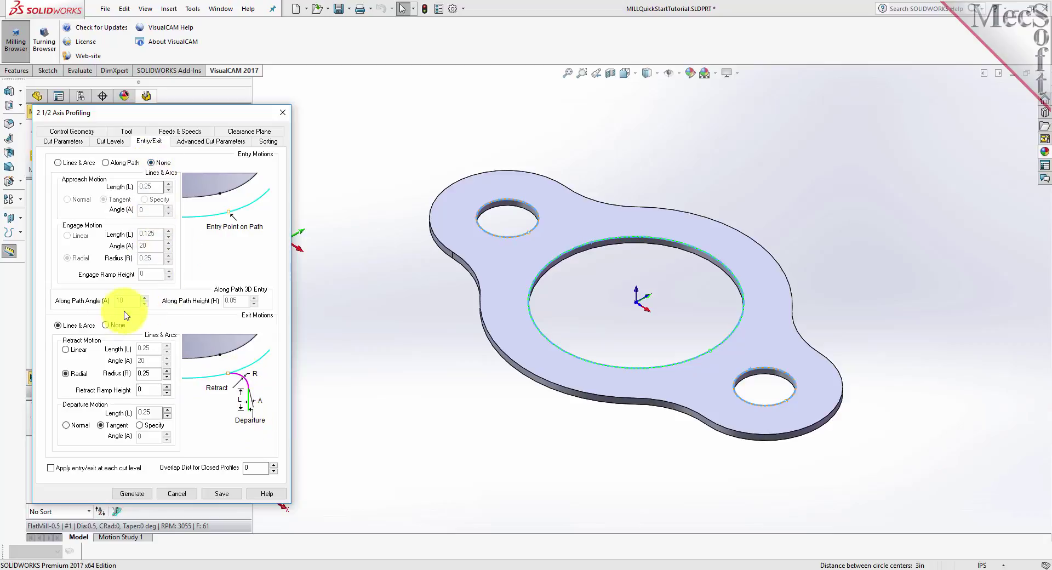
left_click(107, 325)
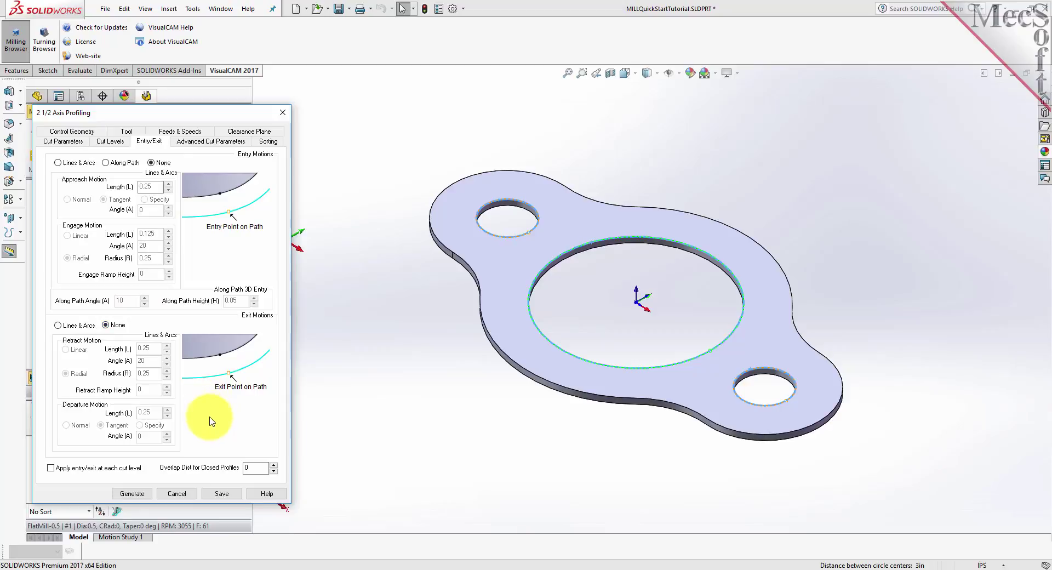
left_click(134, 494)
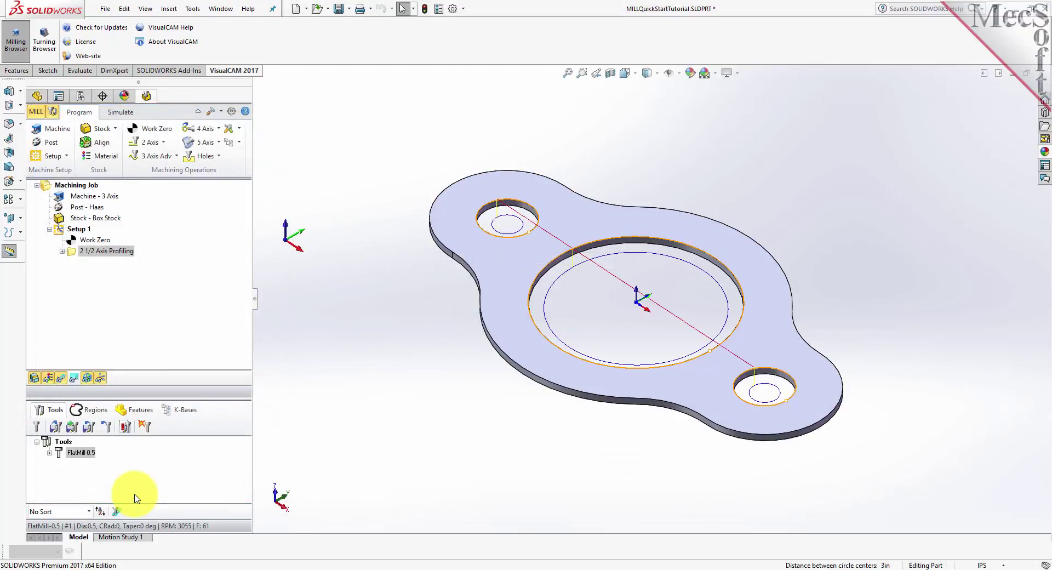
Toggle the profiling toolpath's visibility off and on to check it on the gasket
left_click(72, 252)
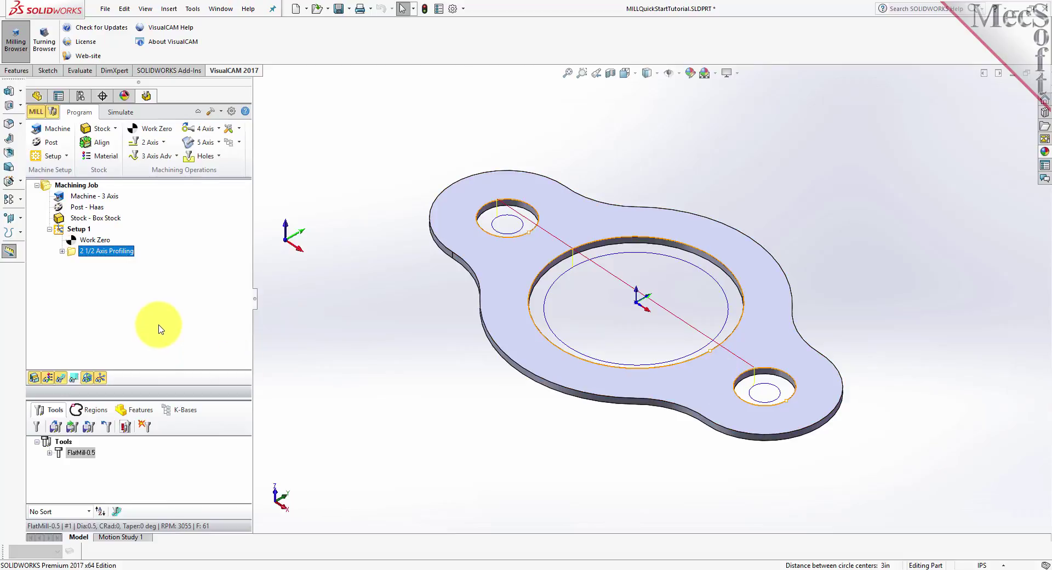
left_click(62, 382)
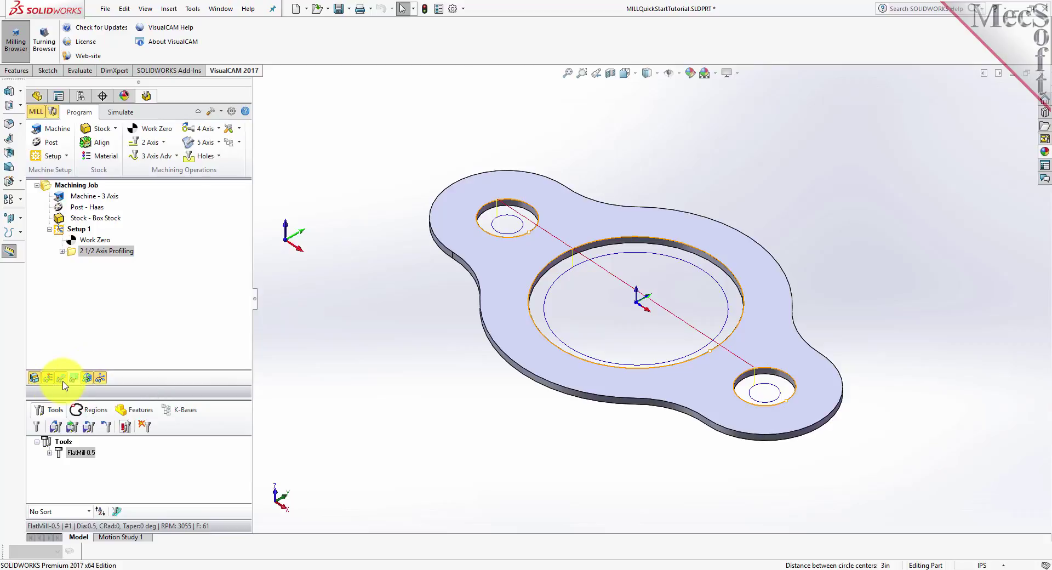
left_click(62, 381)
left_click(62, 381)
left_click(63, 384)
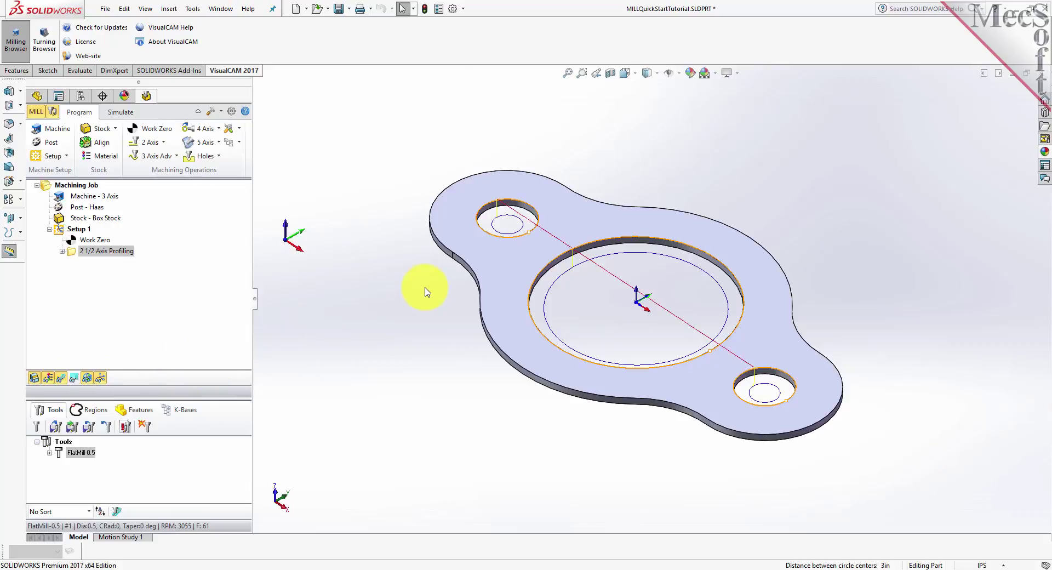
Simulate the hole toolpath with a raised display interval, switching the stock between solid colour and wood texture
left_click(128, 114)
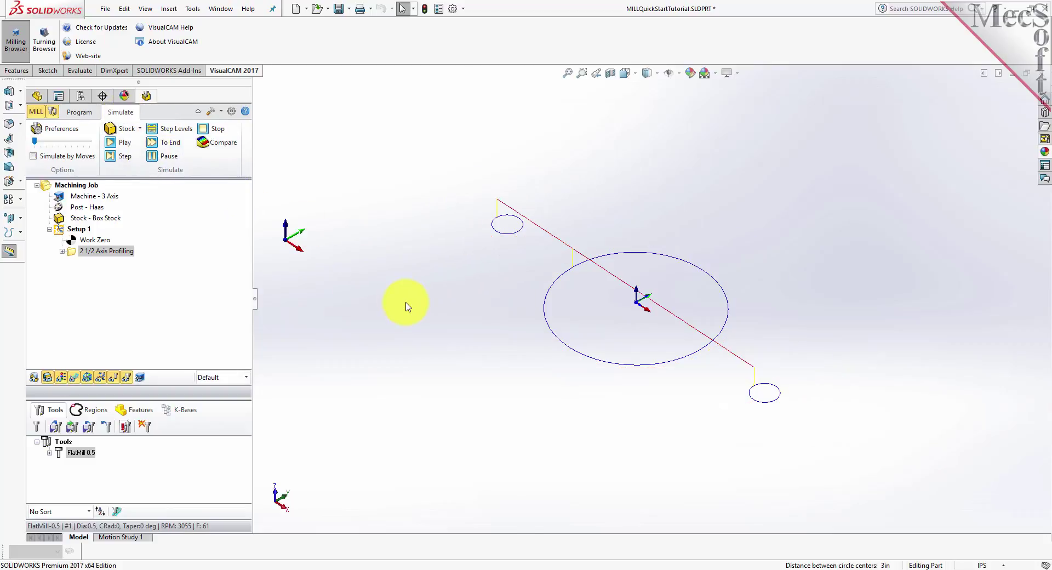
left_click(74, 134)
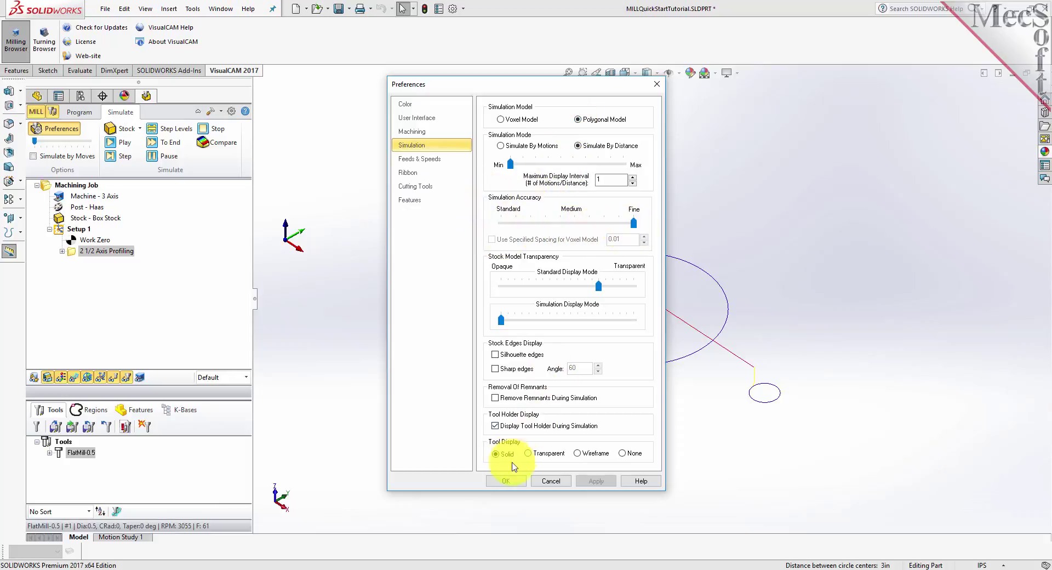
left_click(505, 480)
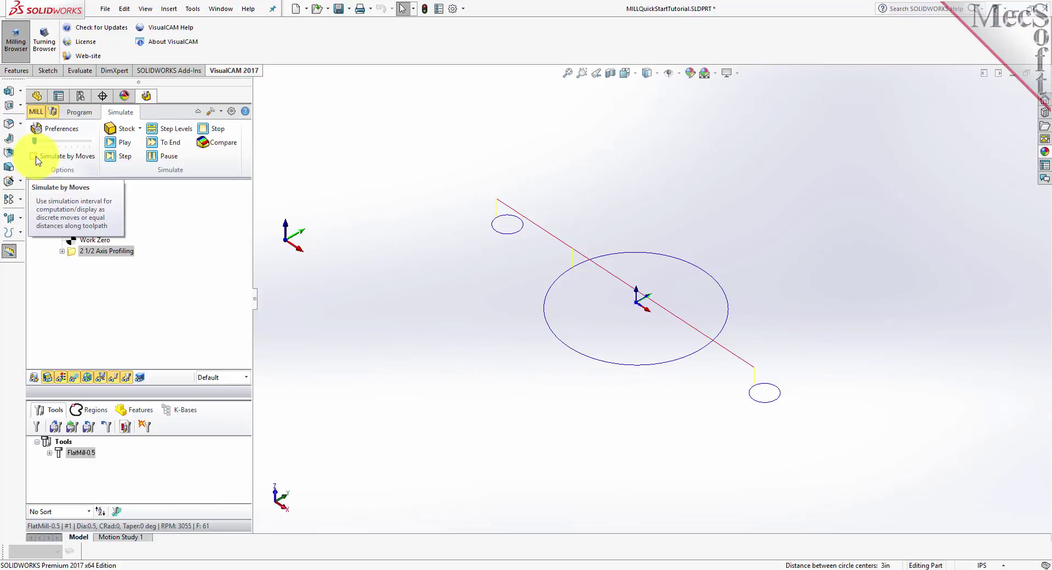
mouse_move(35, 141)
left_mouse_down()
mouse_move(90, 145)
mouse_move(37, 143)
left_mouse_up()
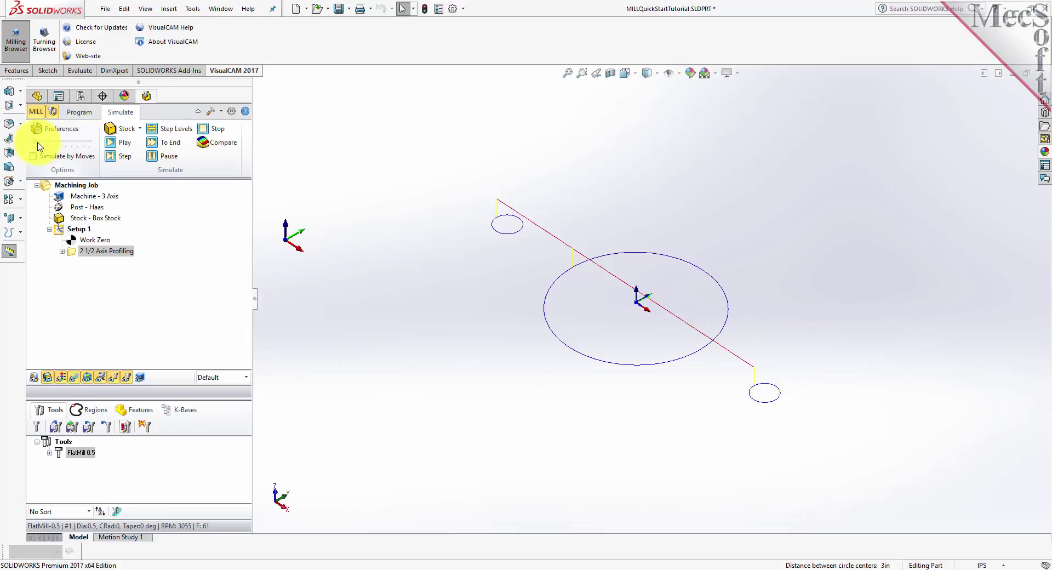
left_click(128, 145)
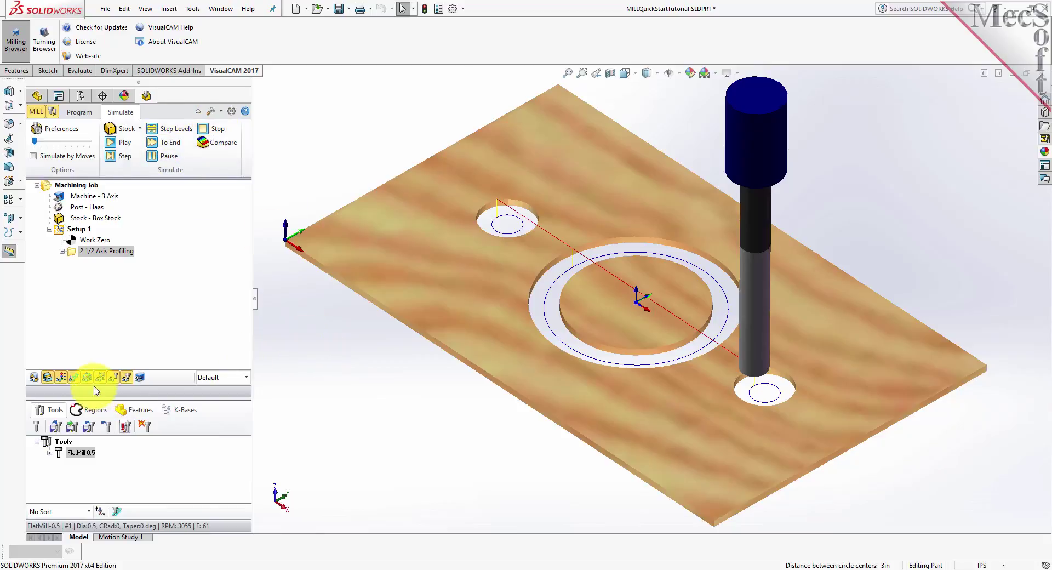
left_click(62, 379)
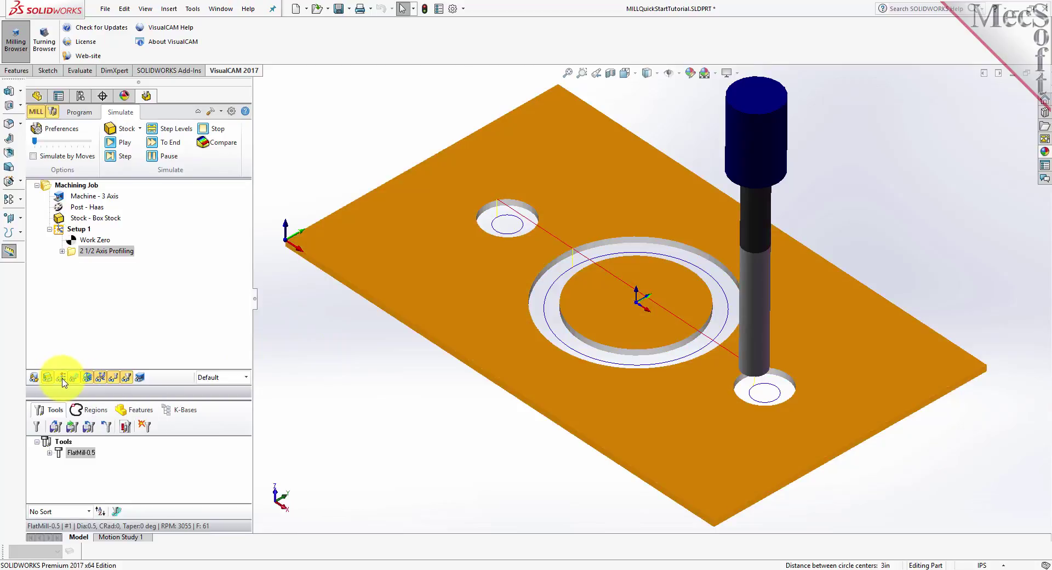
left_click(63, 379)
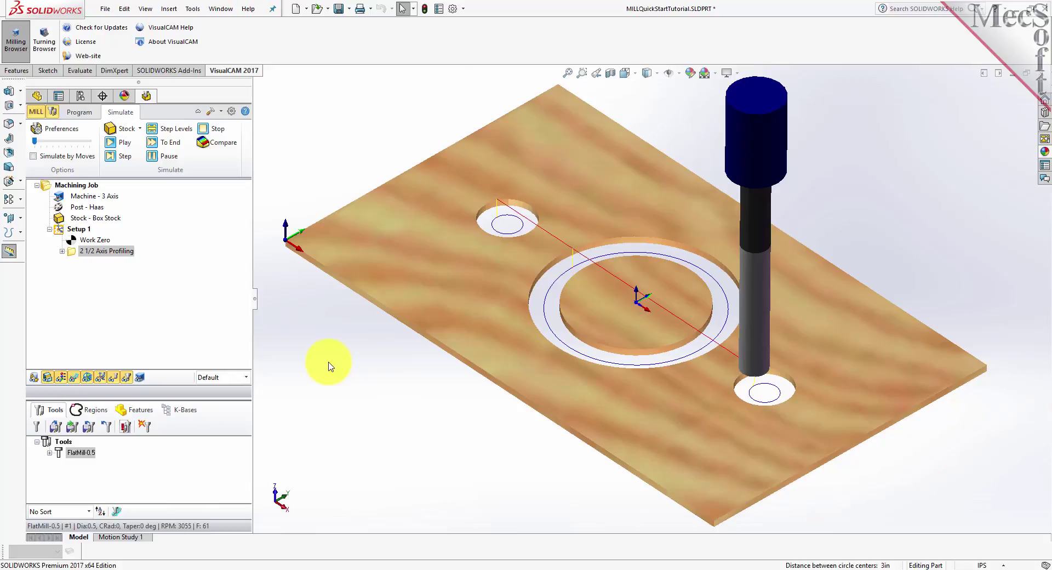
Copy and paste the 2 1/2 Axis Profiling operation under Setup 1, then open the copy for editing
left_click(80, 112)
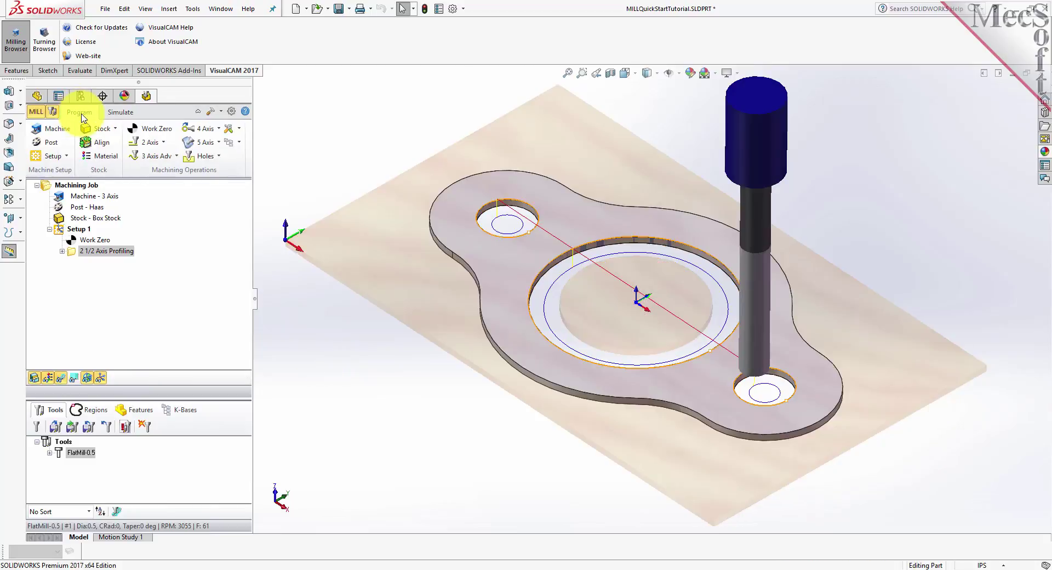
left_click(70, 253)
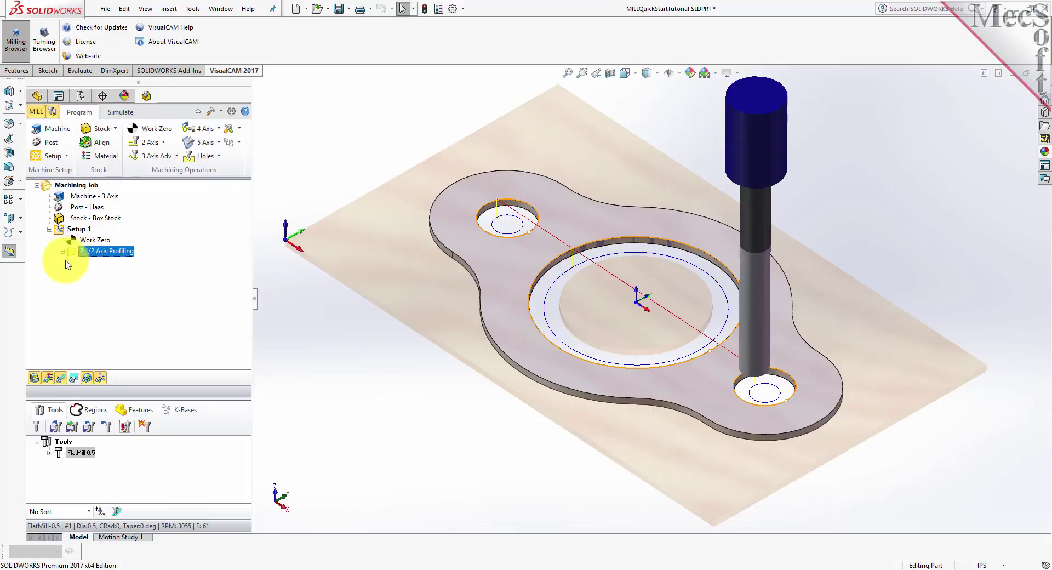
right_click(125, 254)
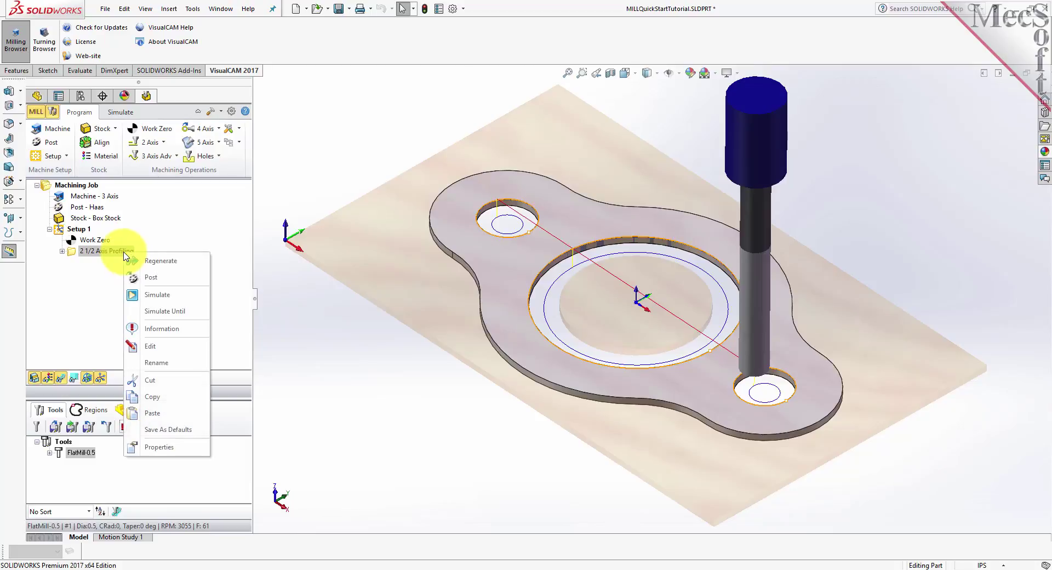
left_click(180, 391)
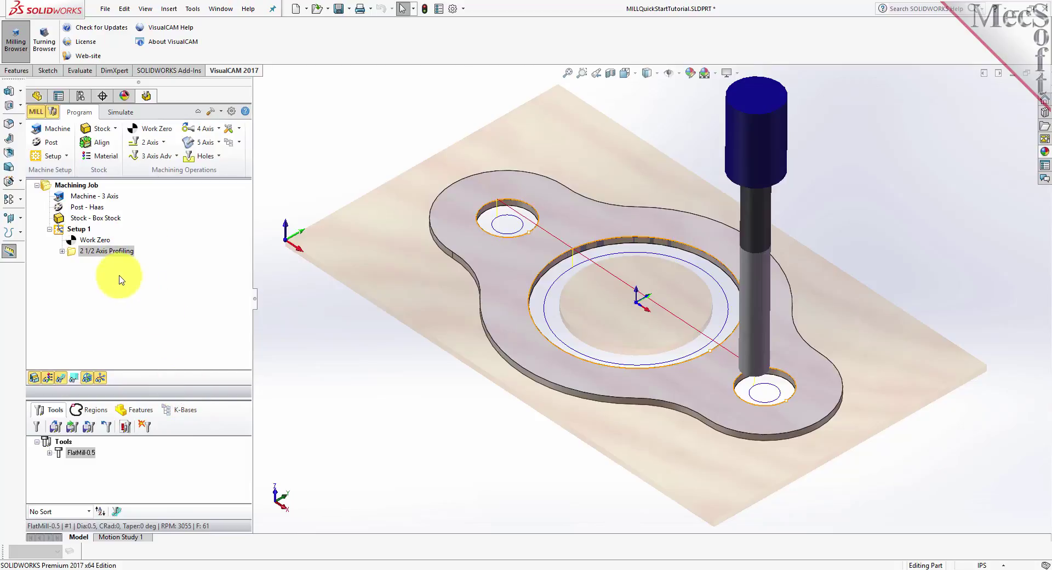
right_click(111, 257)
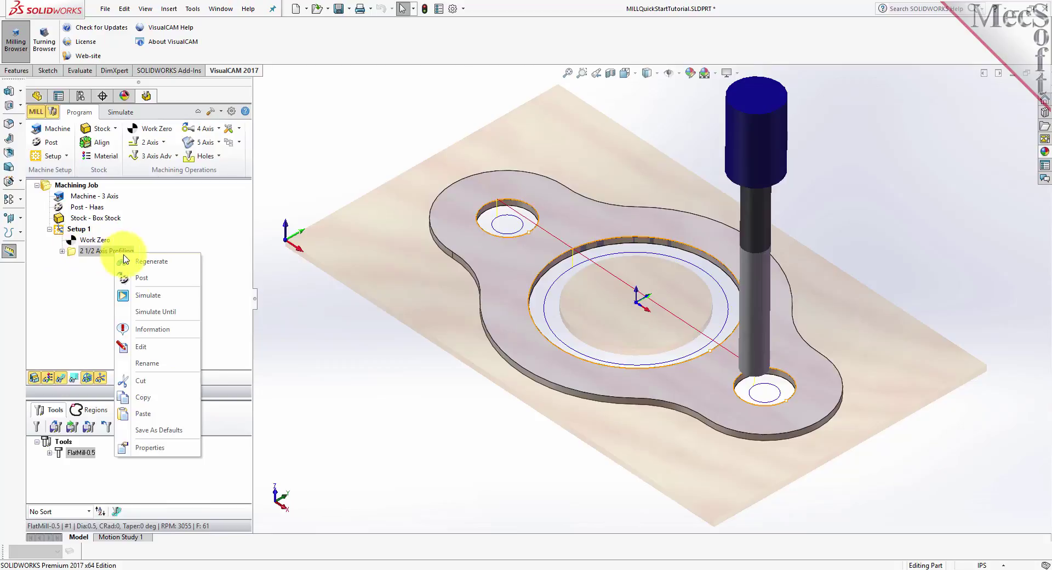
left_click(175, 414)
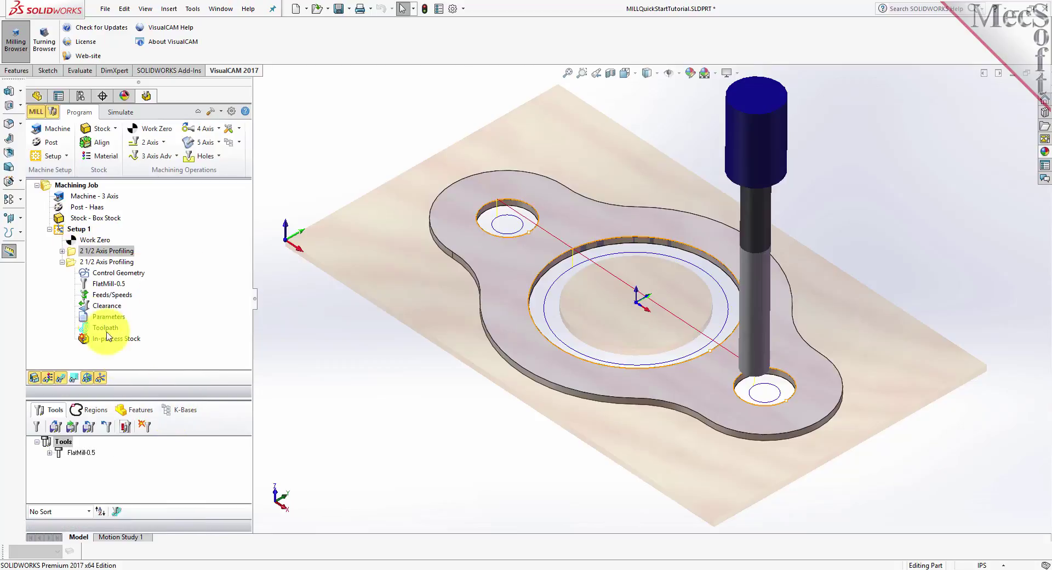
right_click(128, 267)
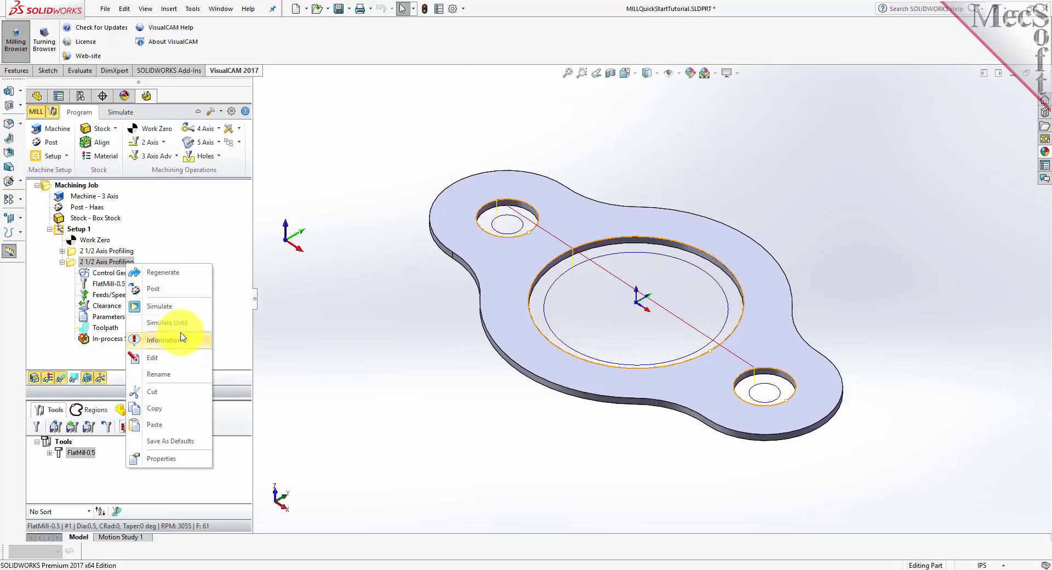
left_click(184, 357)
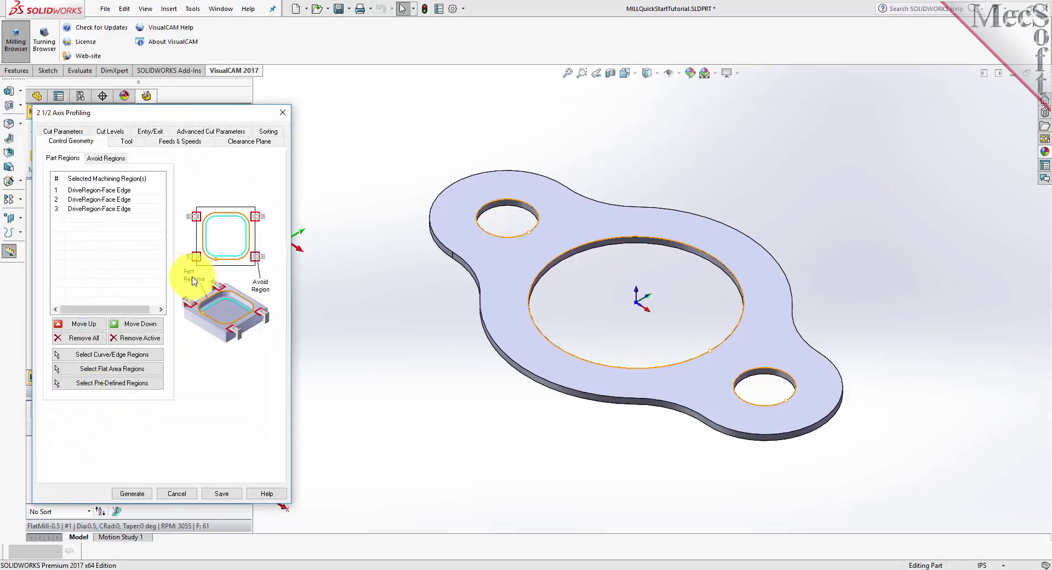
Replace the copied three hole regions with the gasket's upper and lower outer edges
left_click(86, 343)
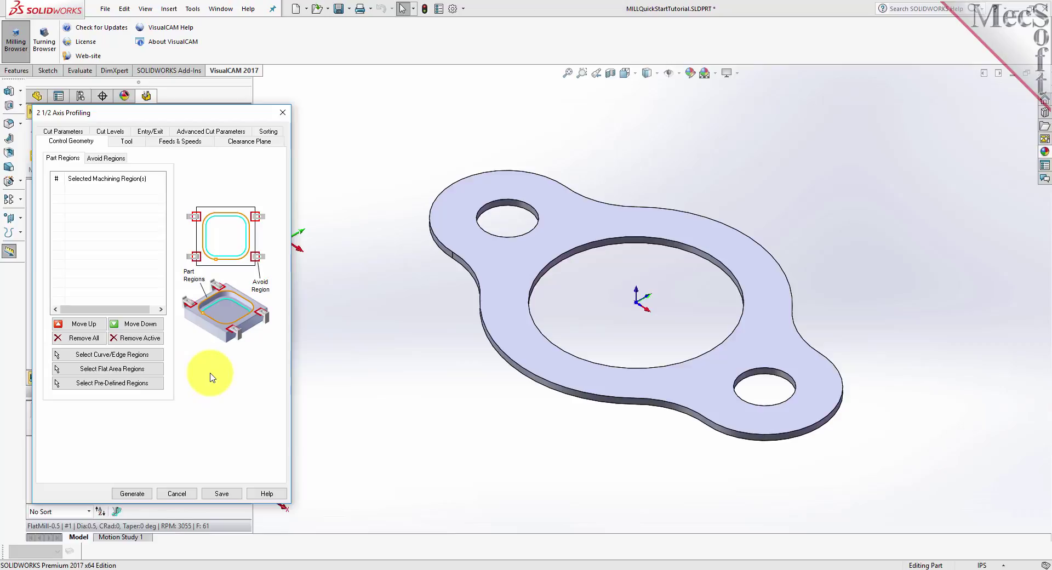
left_click(137, 356)
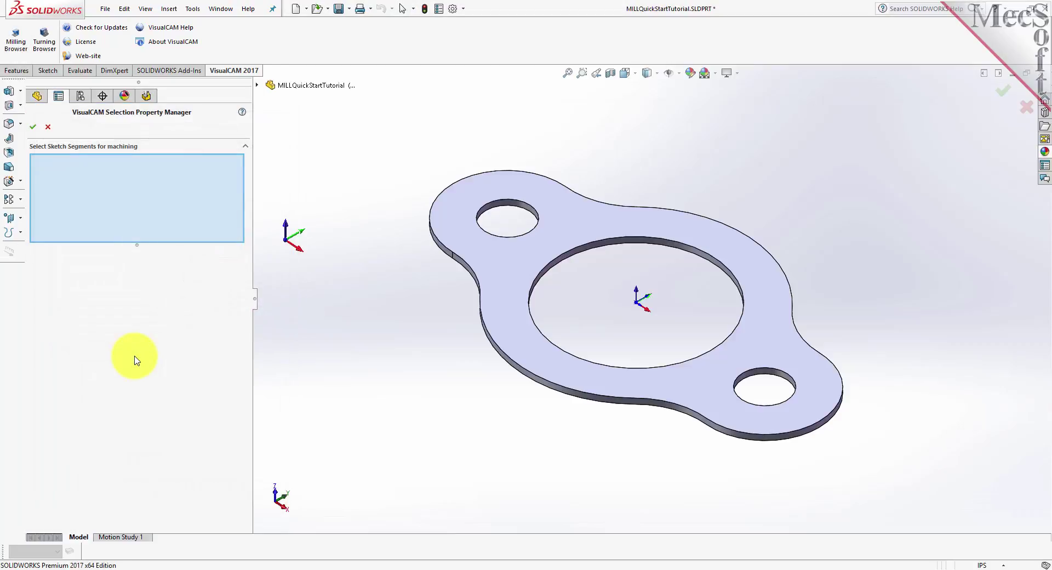
left_click(588, 202)
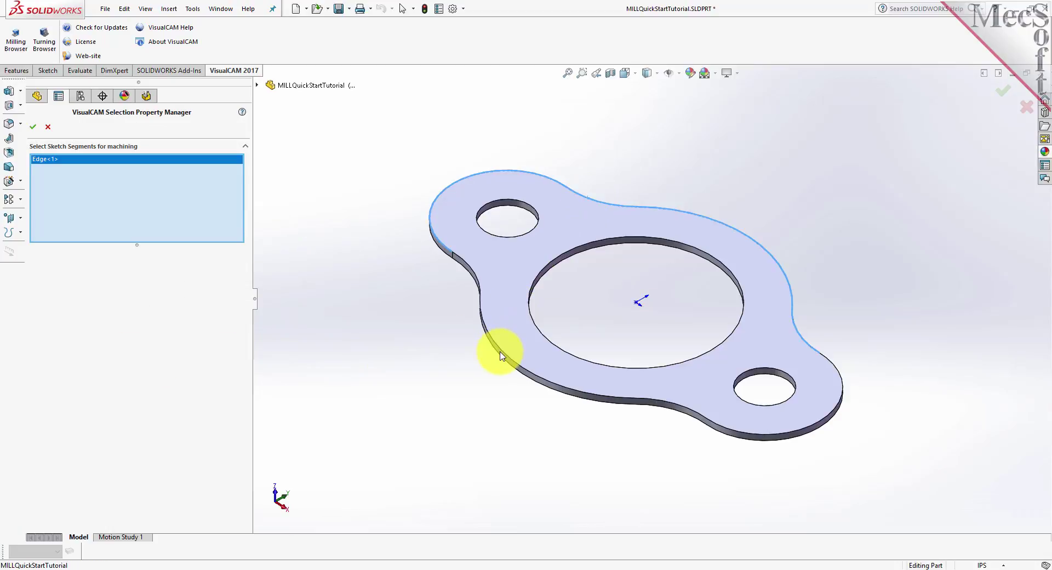
left_click(504, 353)
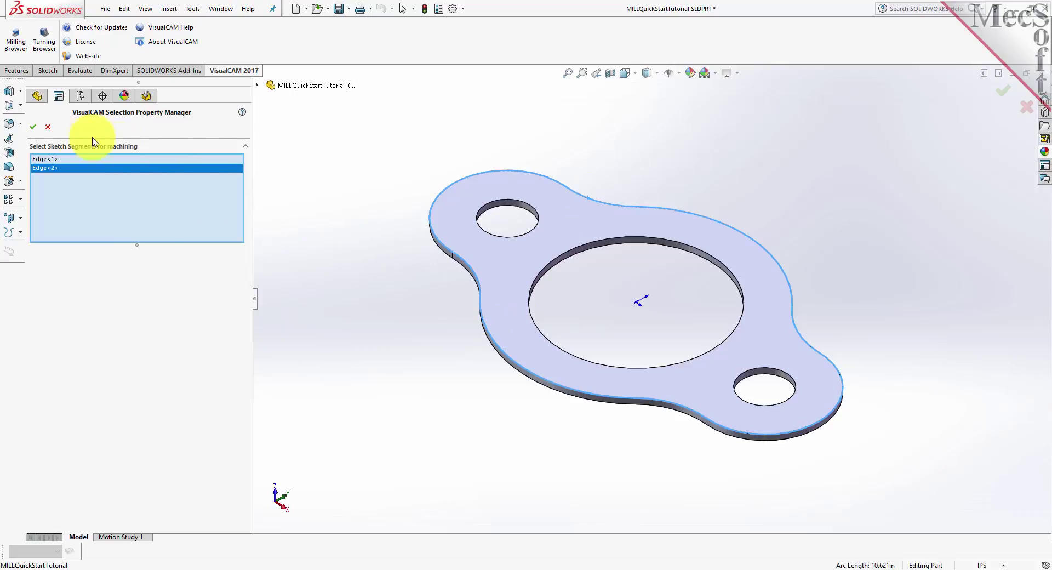
left_click(34, 127)
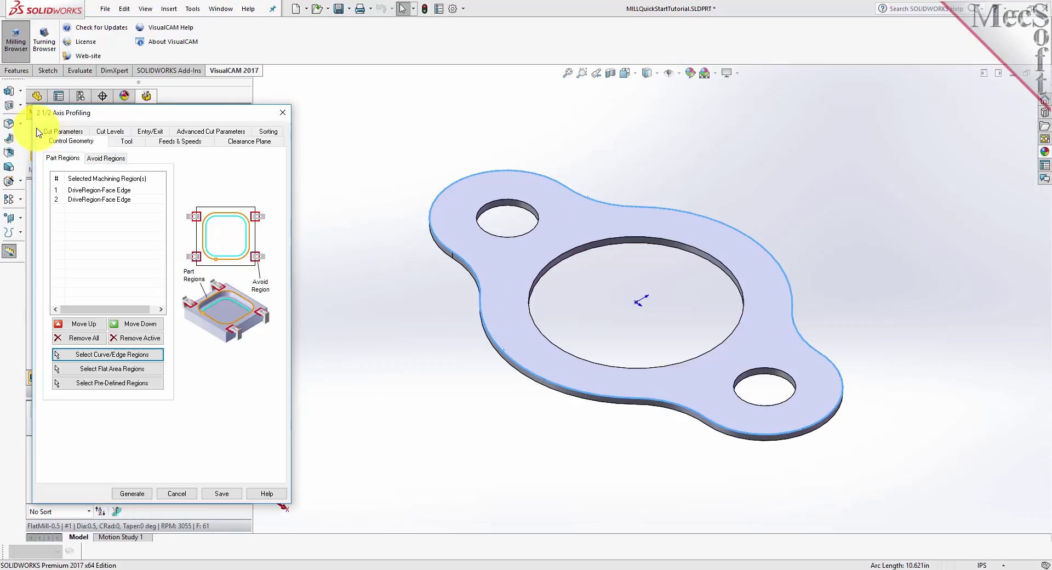
Set the profile to cut on the outside and generate the outer perimeter toolpath
left_click(74, 132)
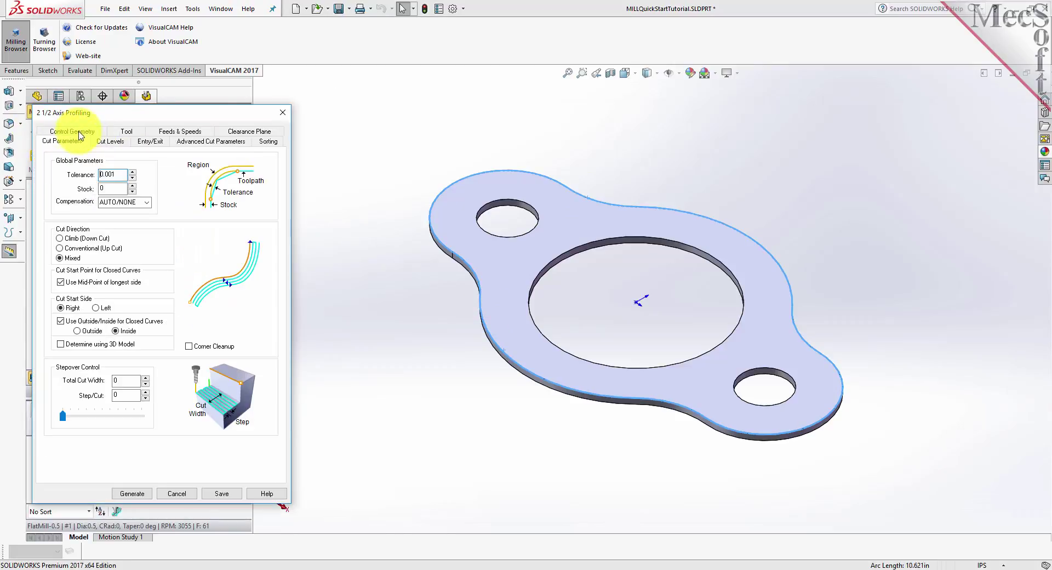
left_click(78, 331)
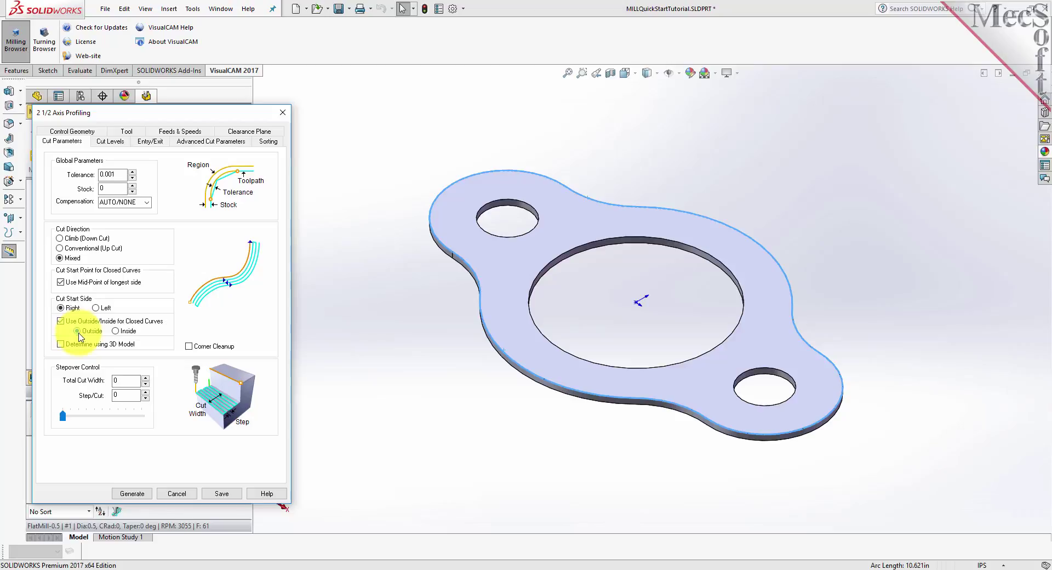
left_click(133, 492)
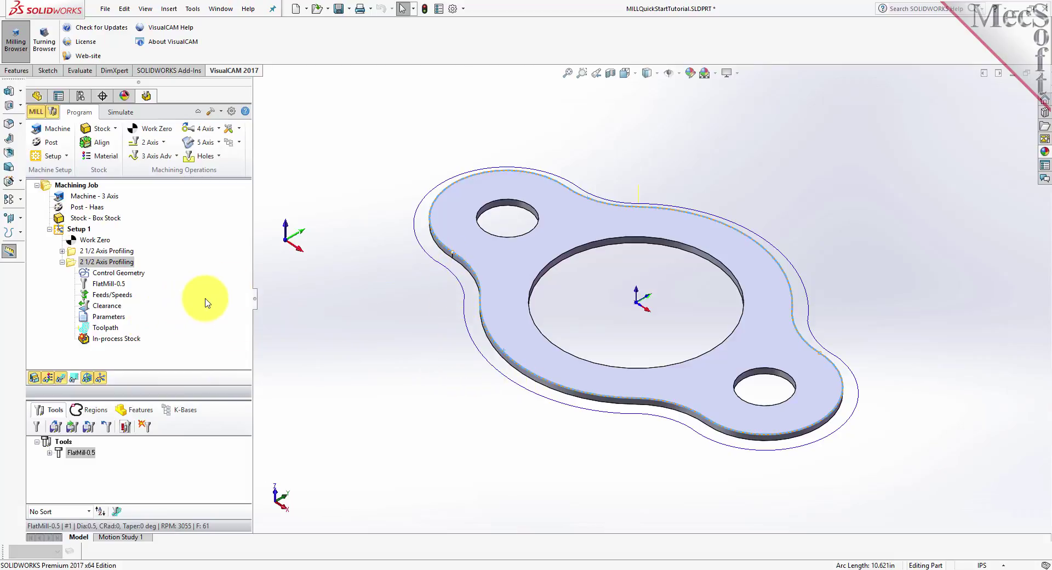
left_click(70, 263)
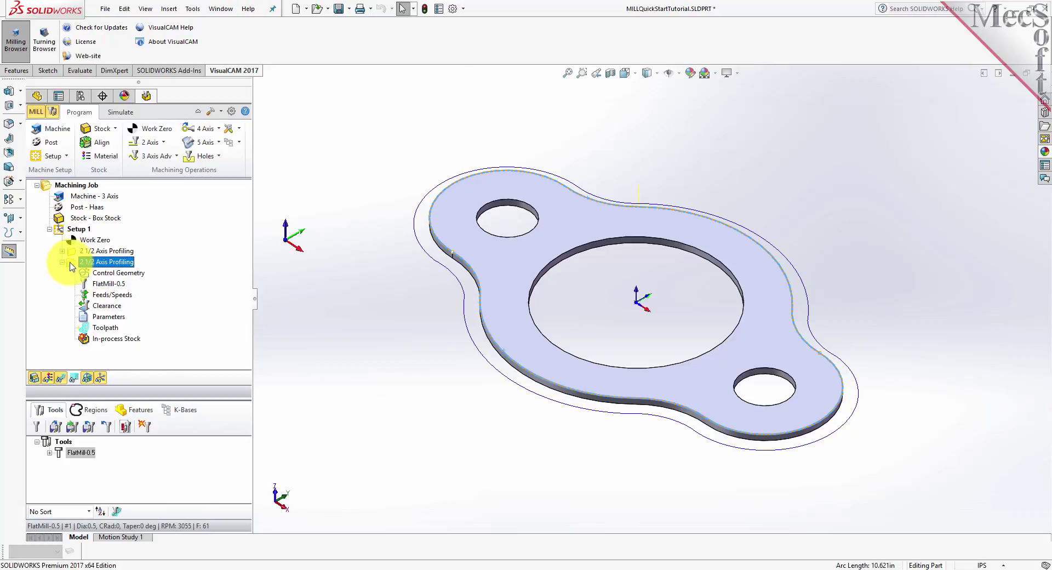
Simulate the second profiling operation's outer cut on the wood stock, then reset the stock via Setup 1
left_click(126, 112)
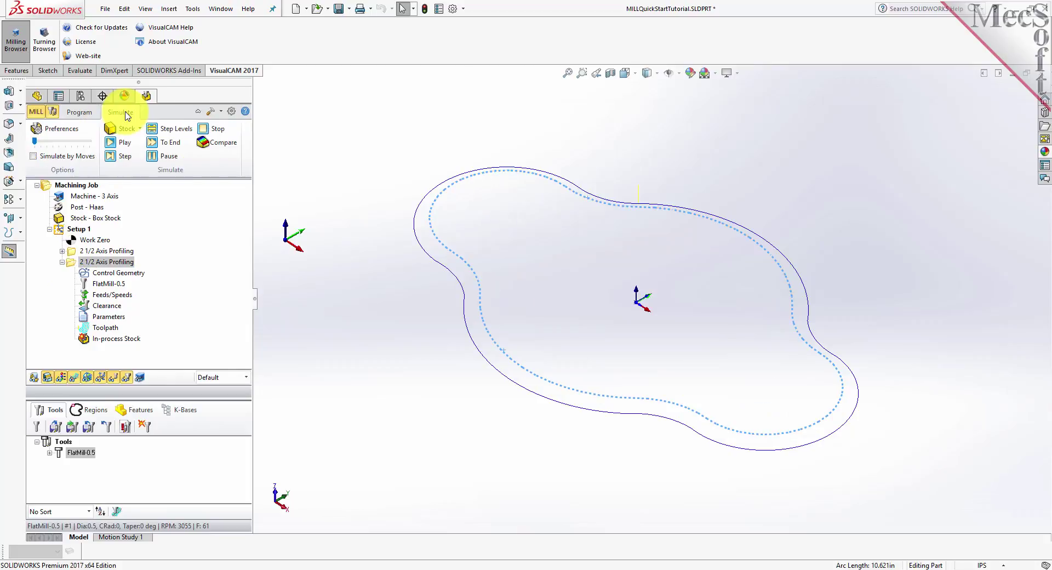
left_click(122, 143)
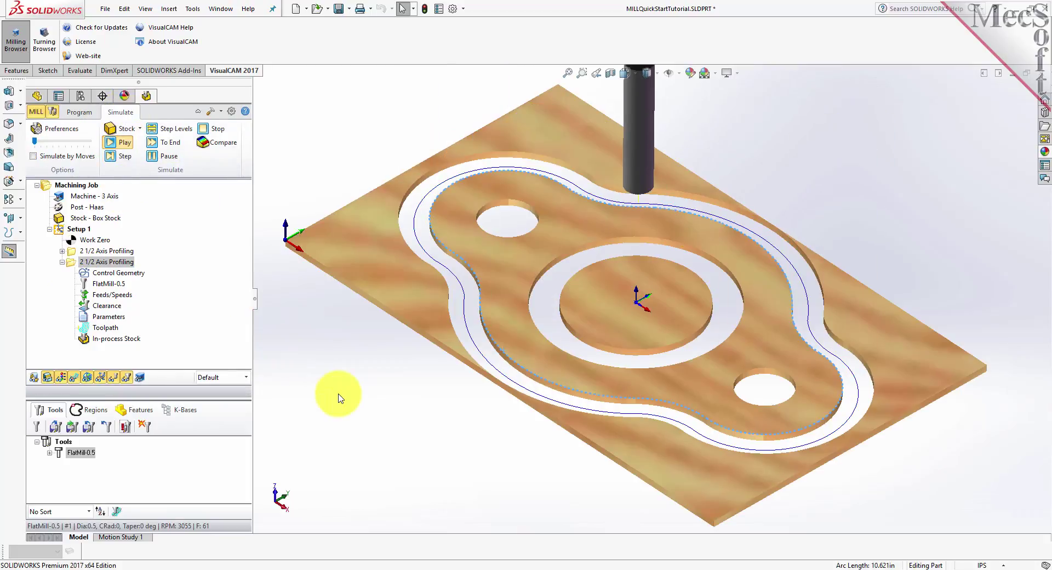
left_click(72, 265)
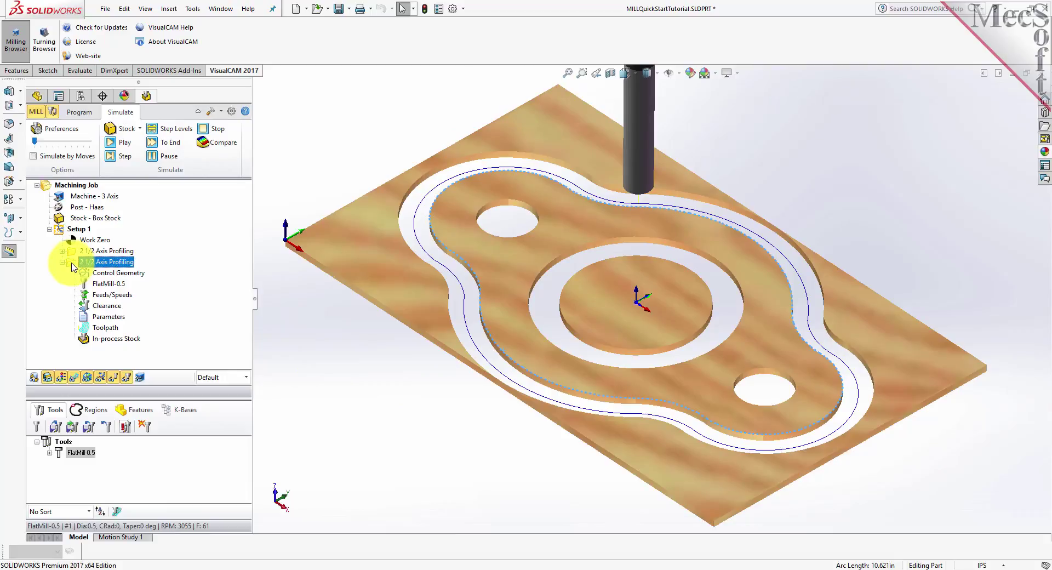
left_click(129, 146)
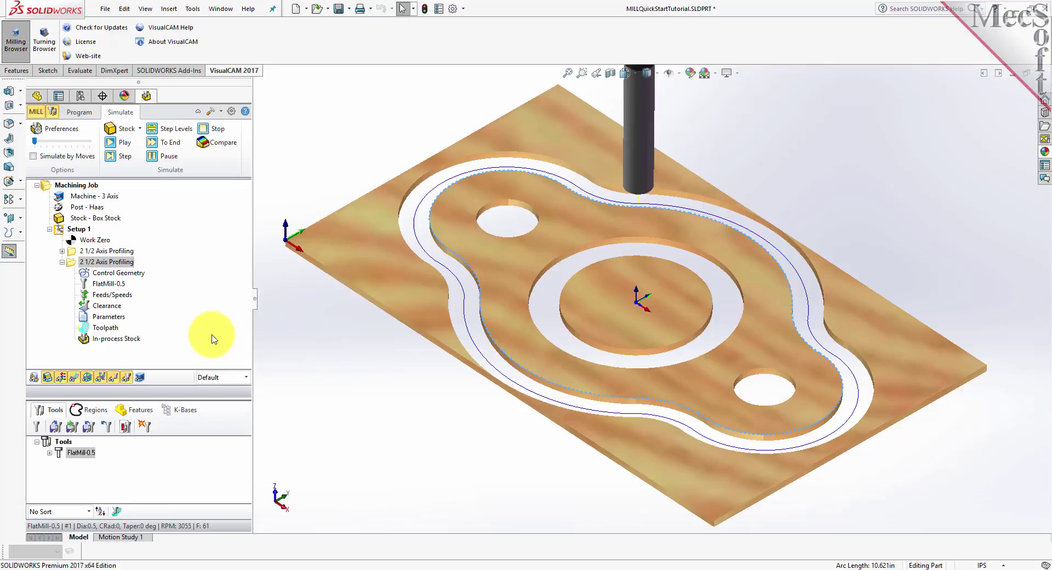
left_click(61, 234)
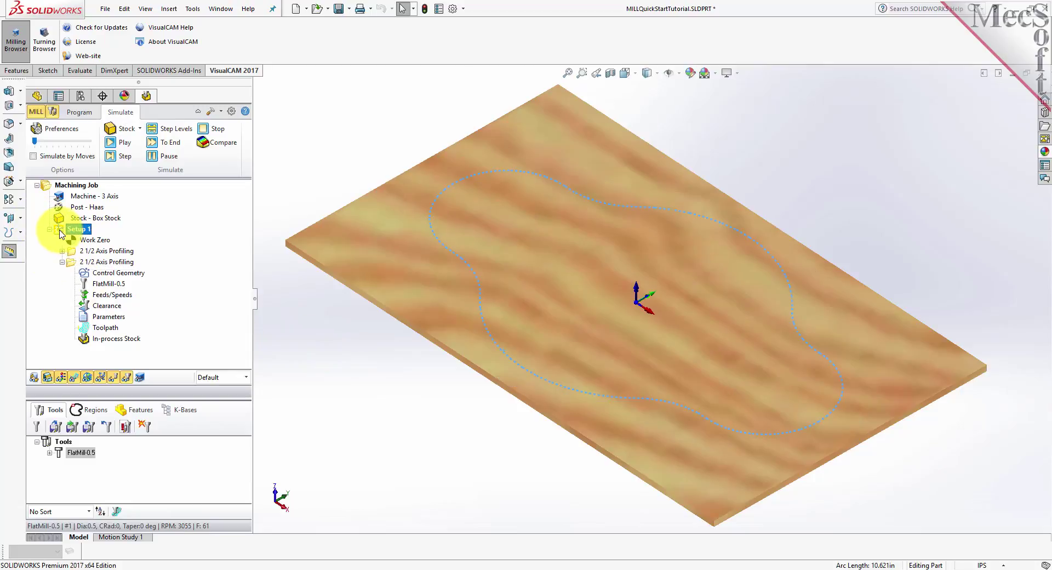
Post Setup 1 with the Haas post to MILLQuickStartTutorial_Setup 1.nc
right_click(61, 233)
left_click(136, 260)
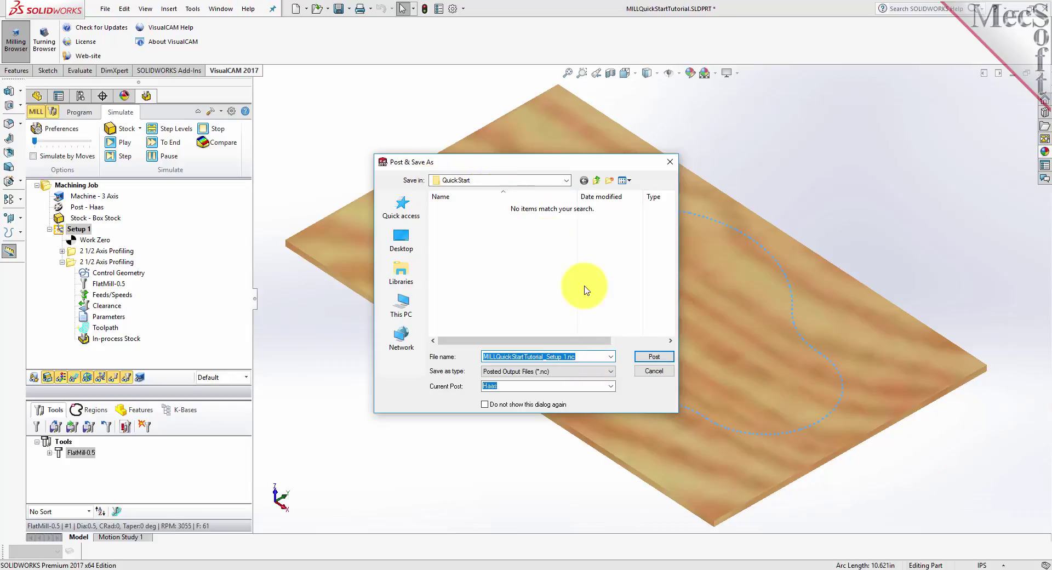
left_click(653, 356)
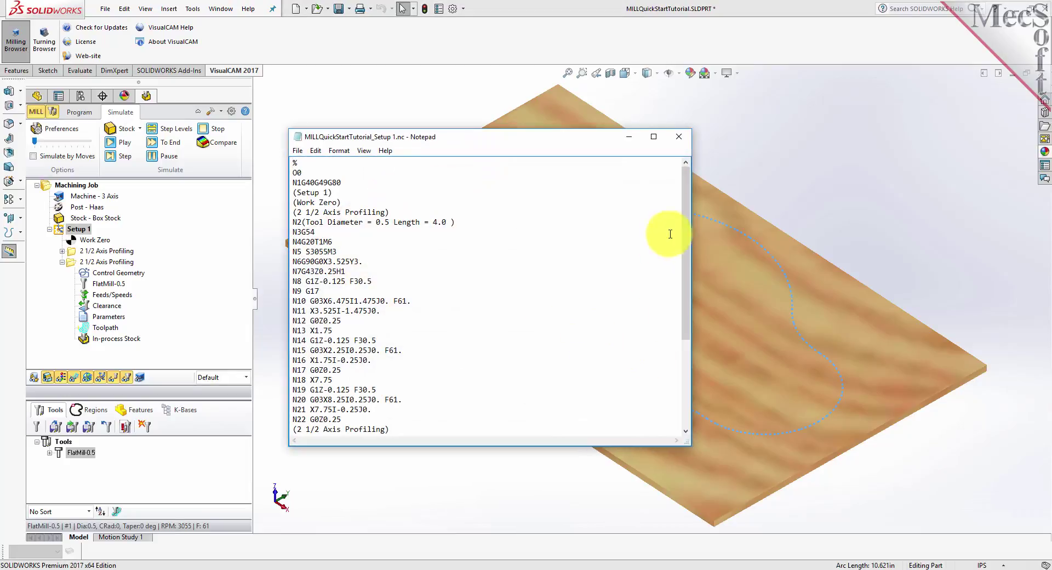
Review the posted G-code, highlighting the 2 1/2 Axis Profiling comment, then close Notepad
left_click_drag(685, 222, 657, 198)
left_click_drag(401, 213, 271, 215)
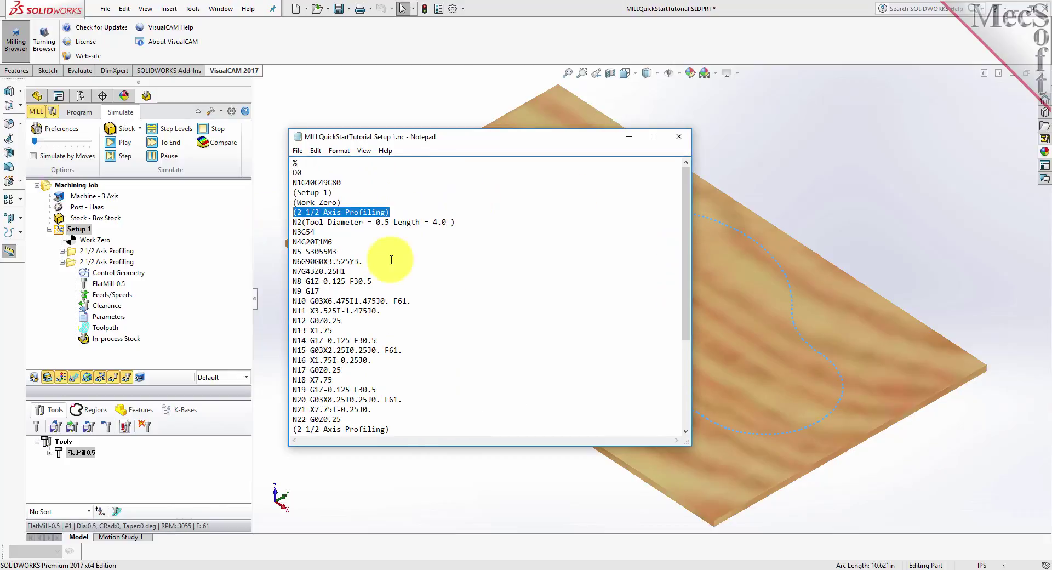
left_click(678, 136)
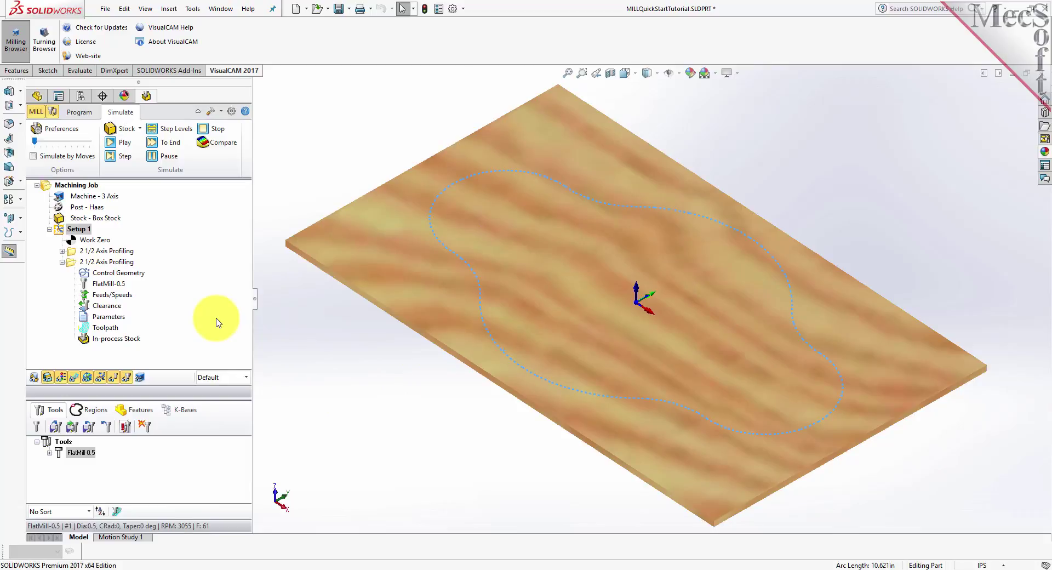
left_click(78, 111)
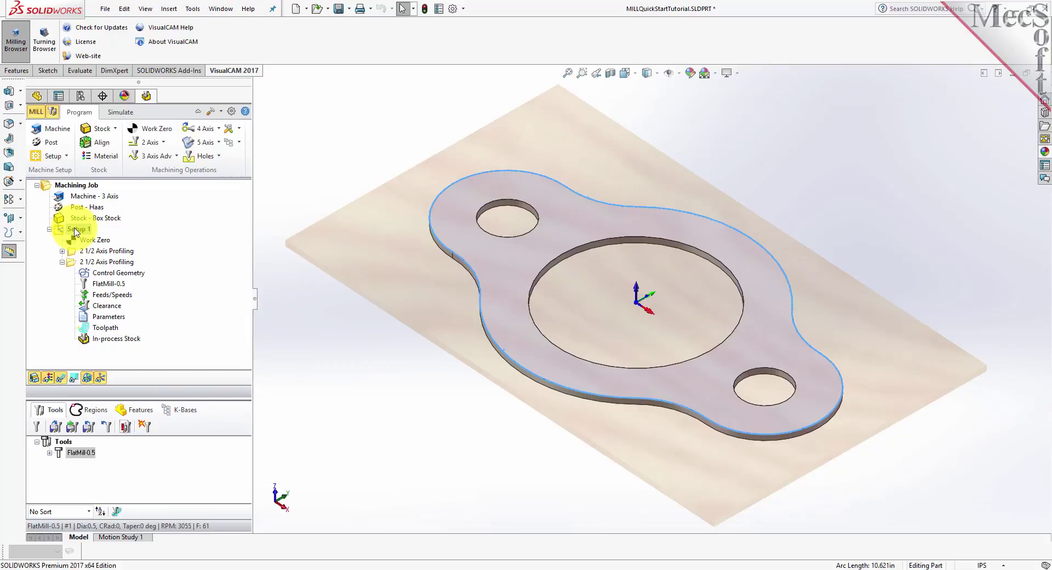
Inspect Setup 1's Information rows (Setup 1, Work Zero, two profiling operations), then close it
right_click(83, 228)
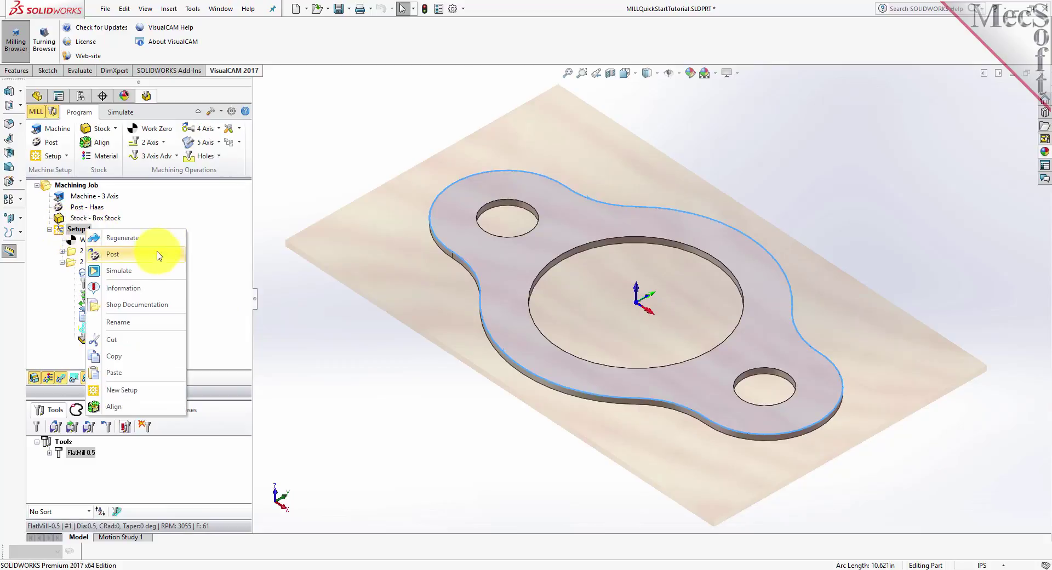
left_click(168, 287)
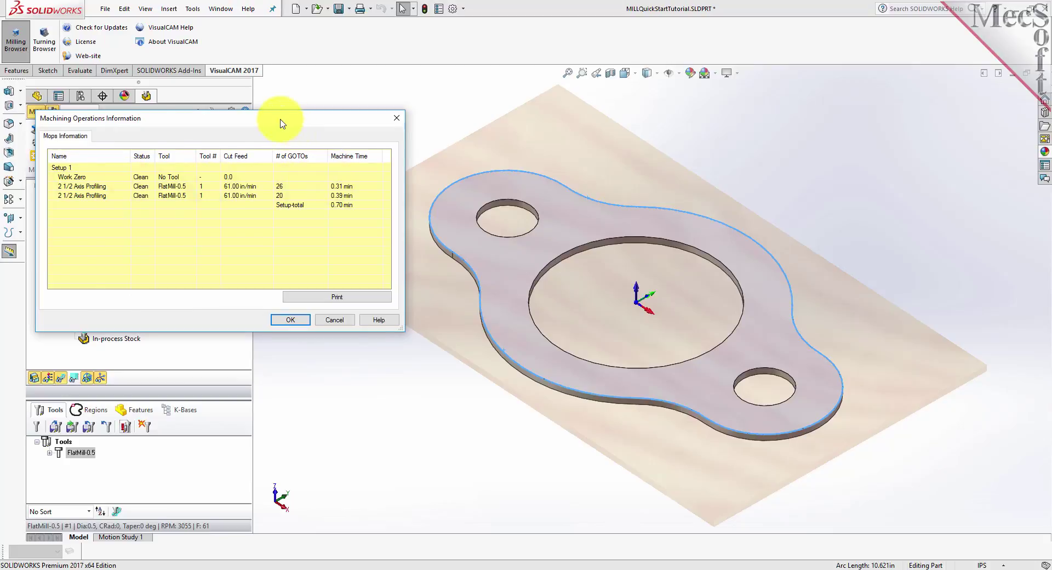
left_click_drag(280, 124, 440, 139)
left_click(357, 184)
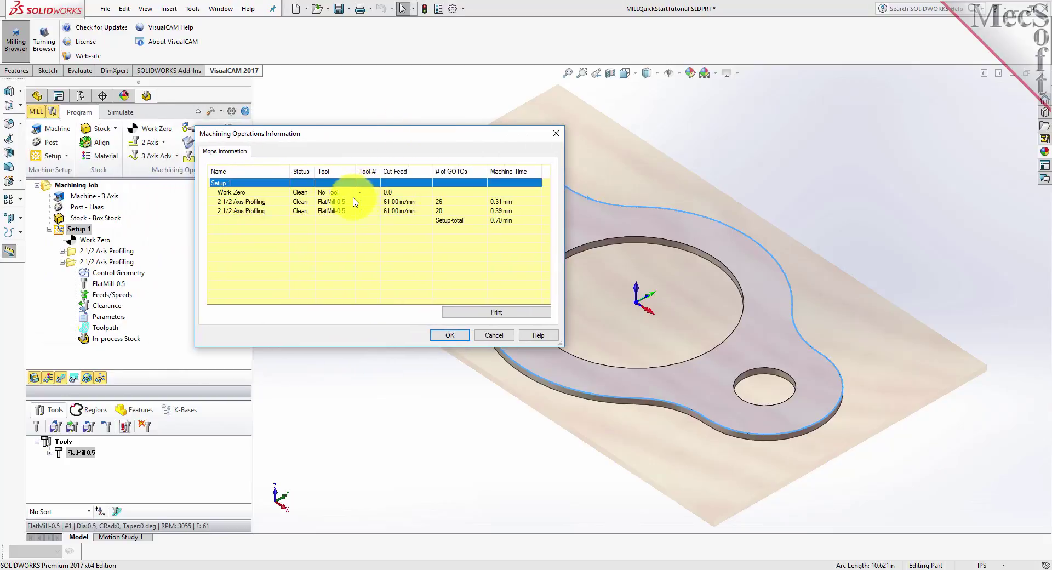
left_click(356, 193)
left_click(357, 202)
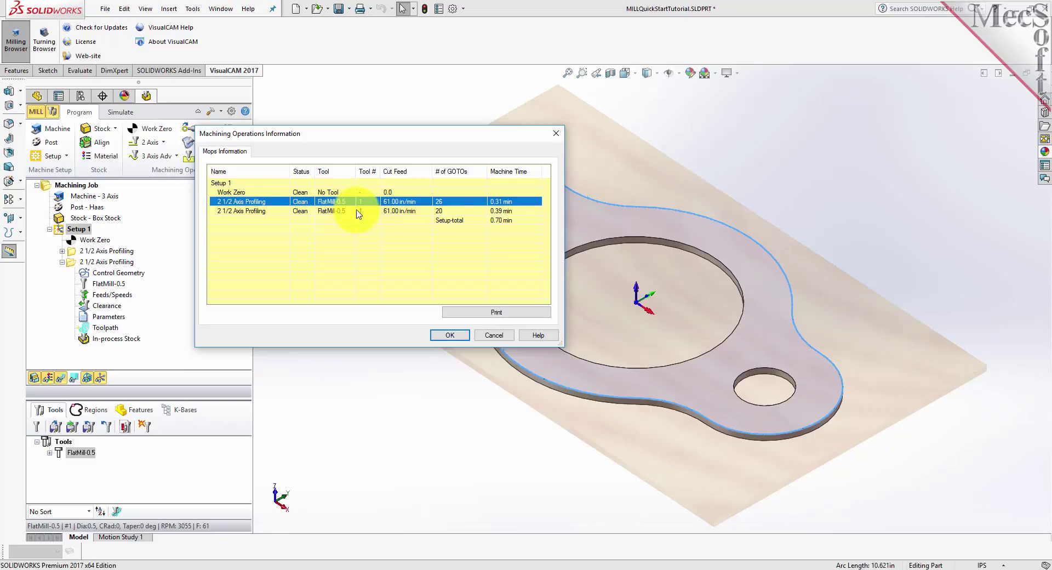
left_click(357, 210)
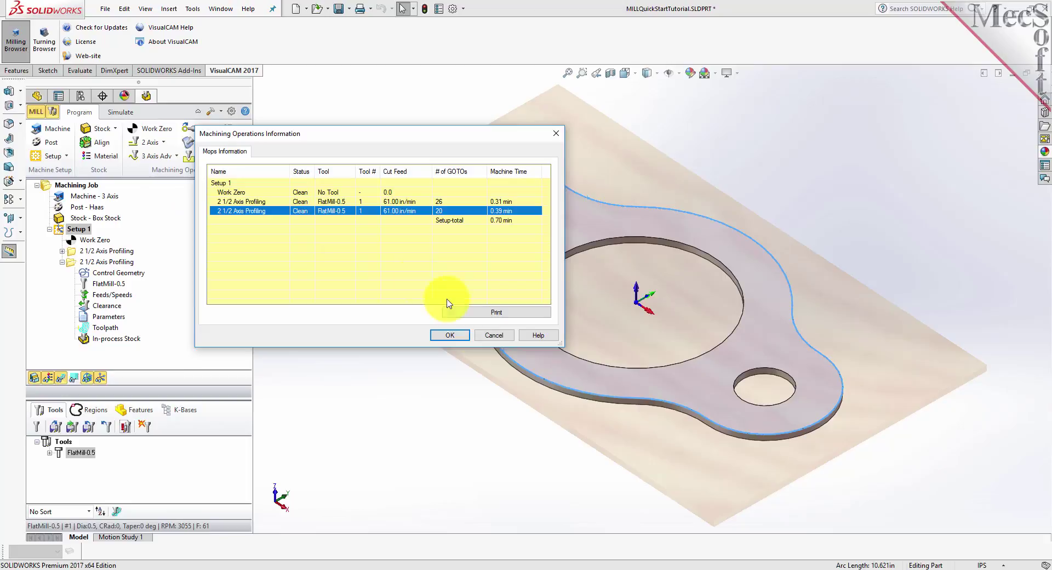
left_click(449, 334)
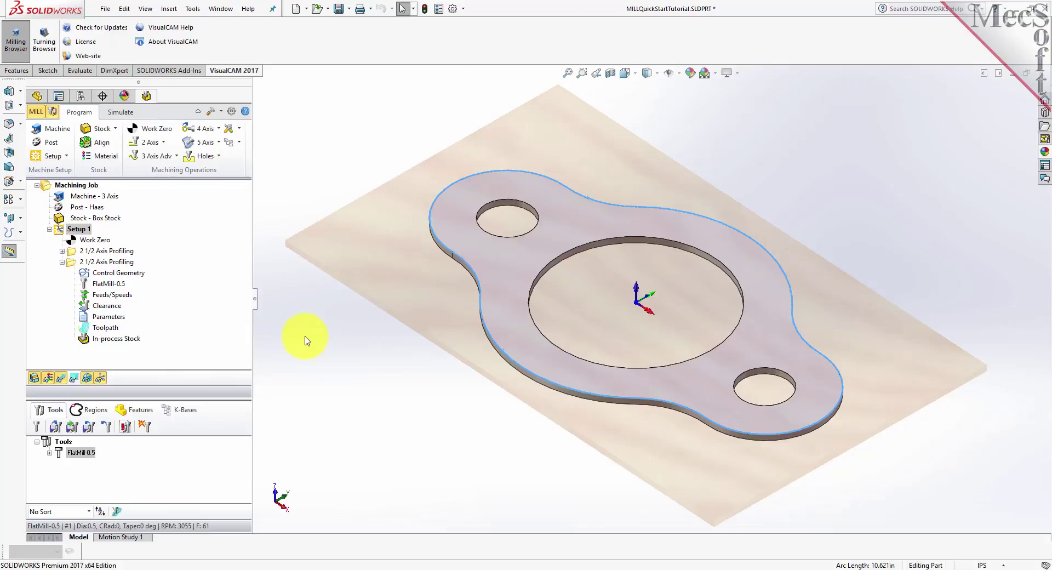
Save Setup 1 shop documentation using Template1, replacing the existing MILLQuickStartTutorial.html
left_click(61, 233)
right_click(61, 235)
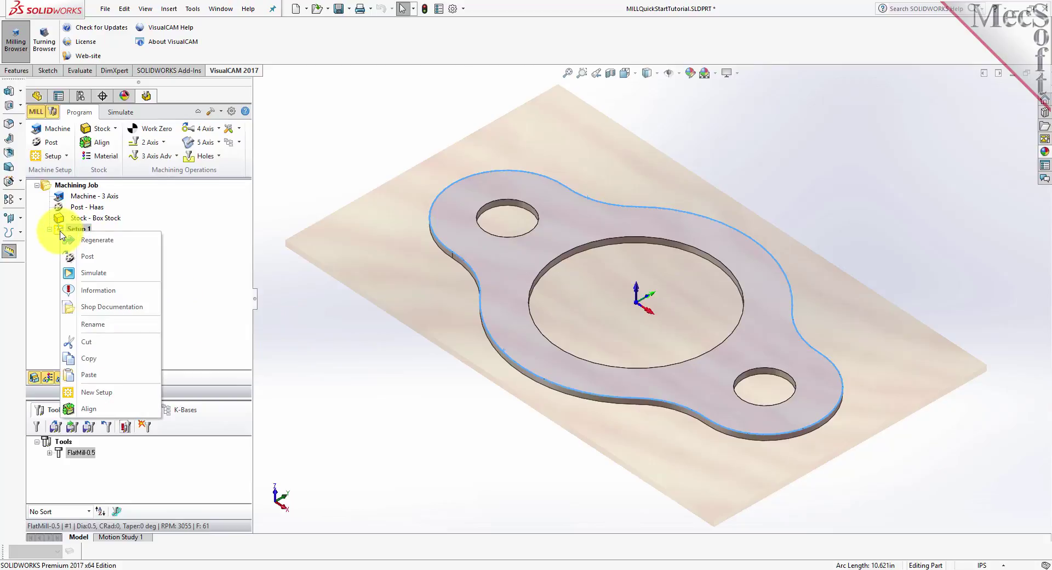
left_click(151, 306)
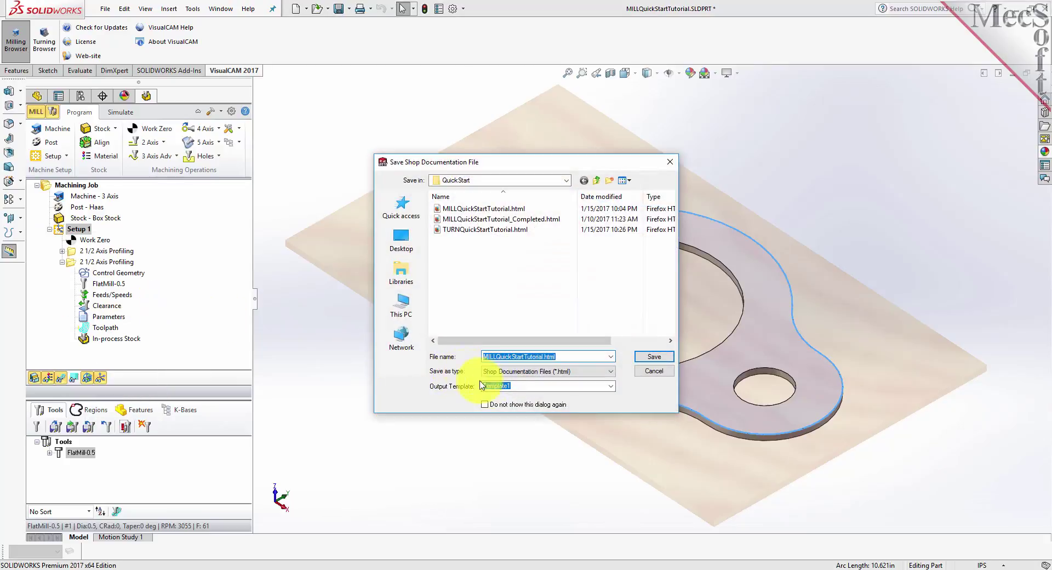
left_click(610, 386)
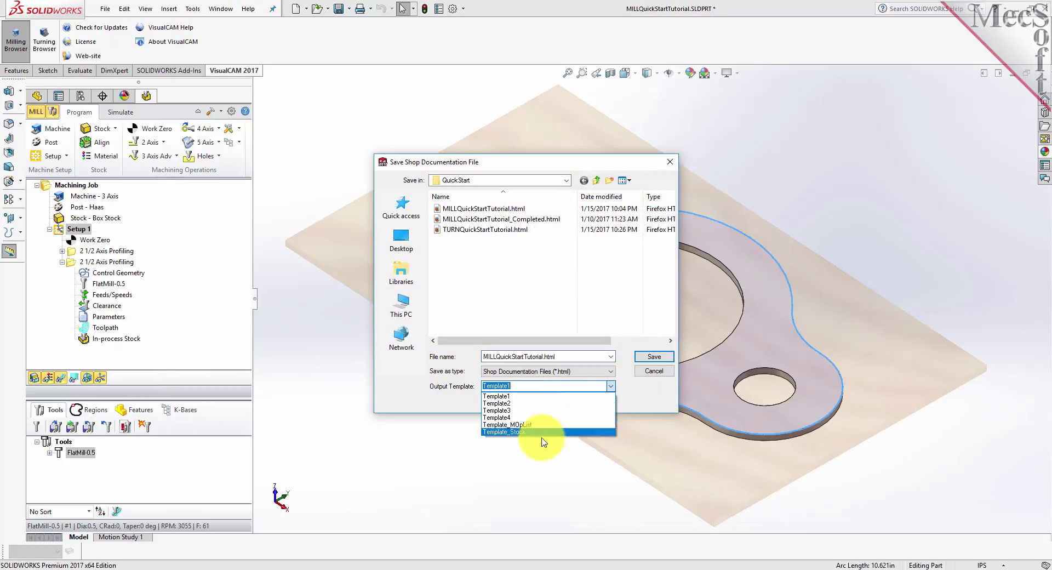
left_click(512, 398)
left_click(653, 356)
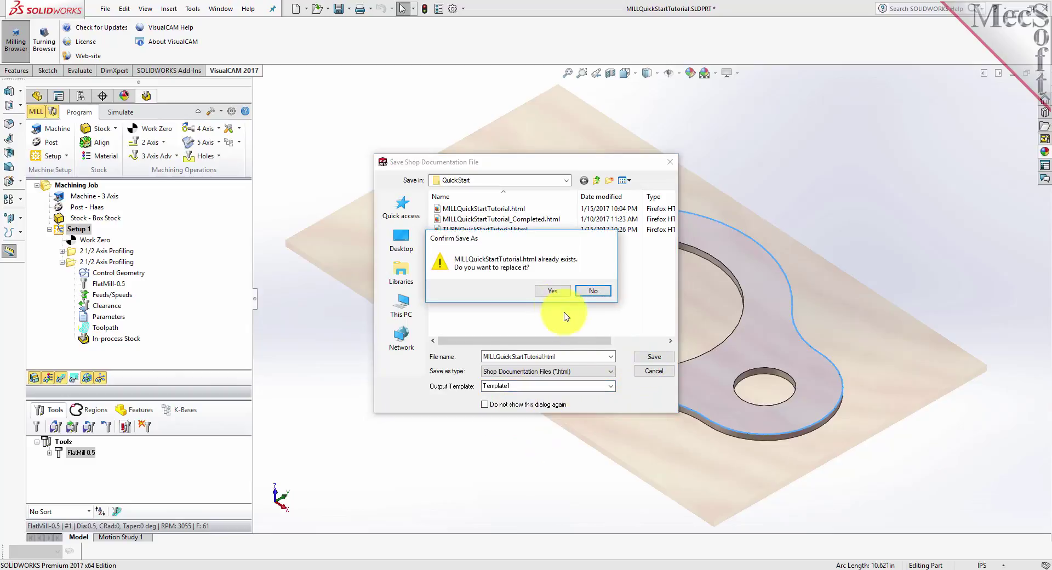
left_click(550, 292)
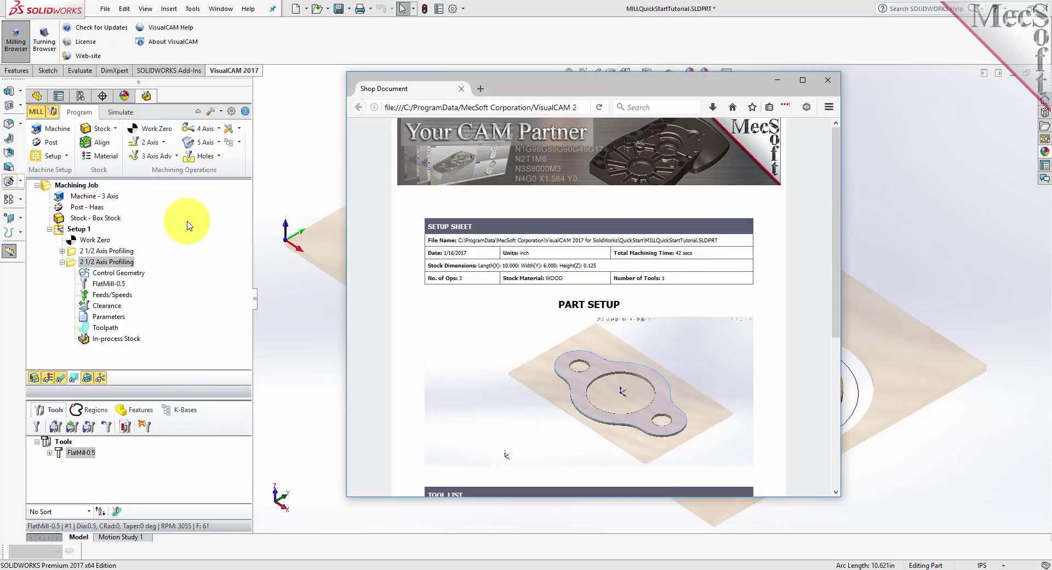
Scroll the shop document, highlighting the Stock Dimensions line and the Machine Operations List heading
left_click_drag(835, 252, 838, 388)
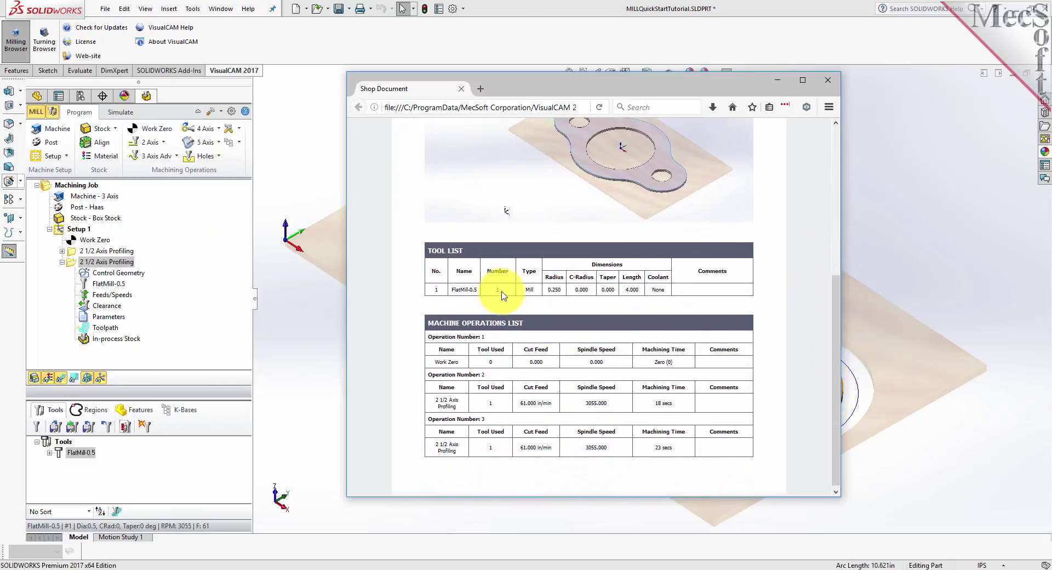
scroll(503, 296, "up", 5)
left_click_drag(598, 266, 422, 272)
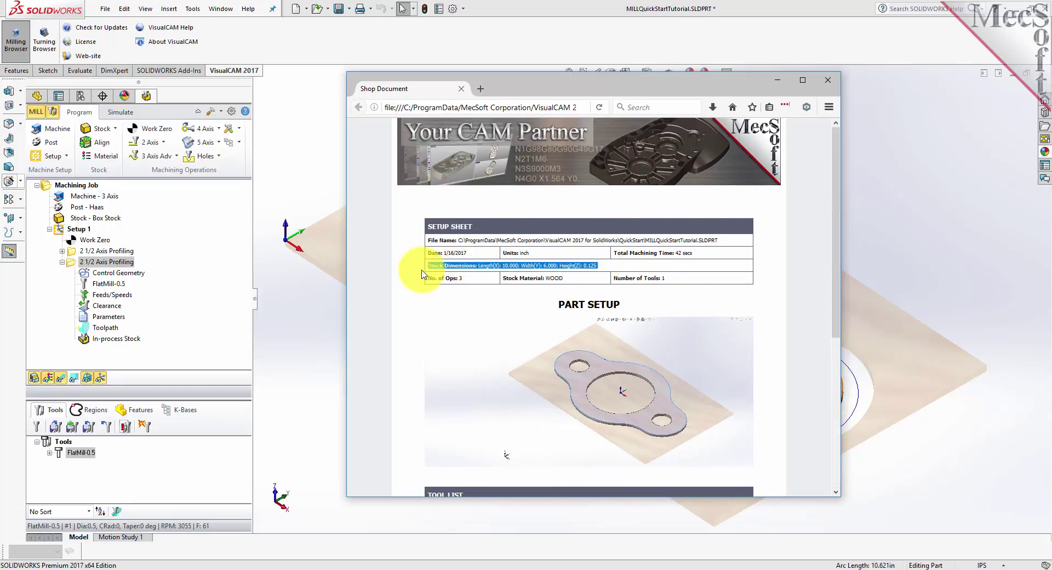
scroll(491, 298, "down", 5)
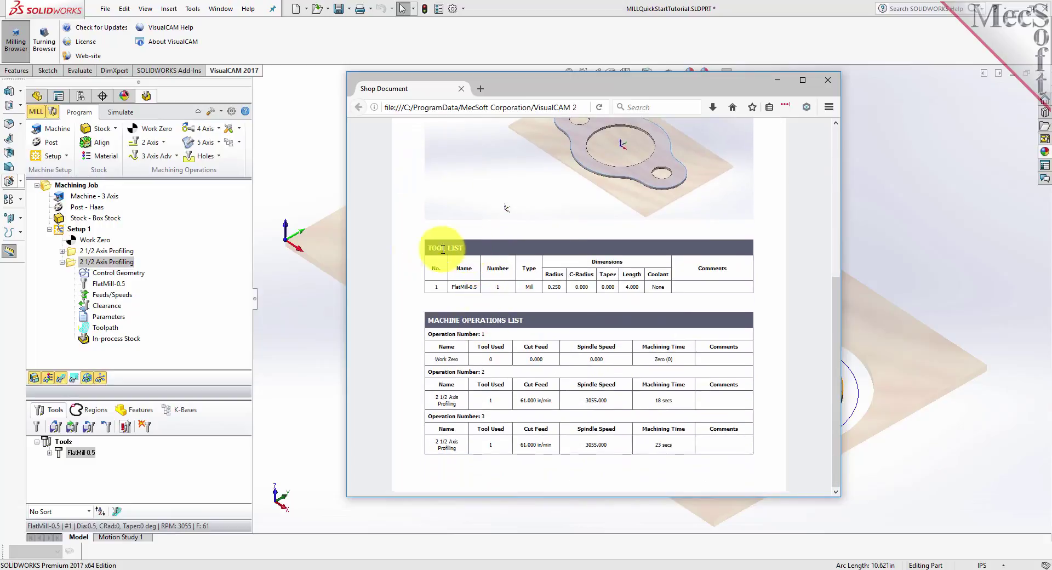
left_click_drag(535, 322, 424, 327)
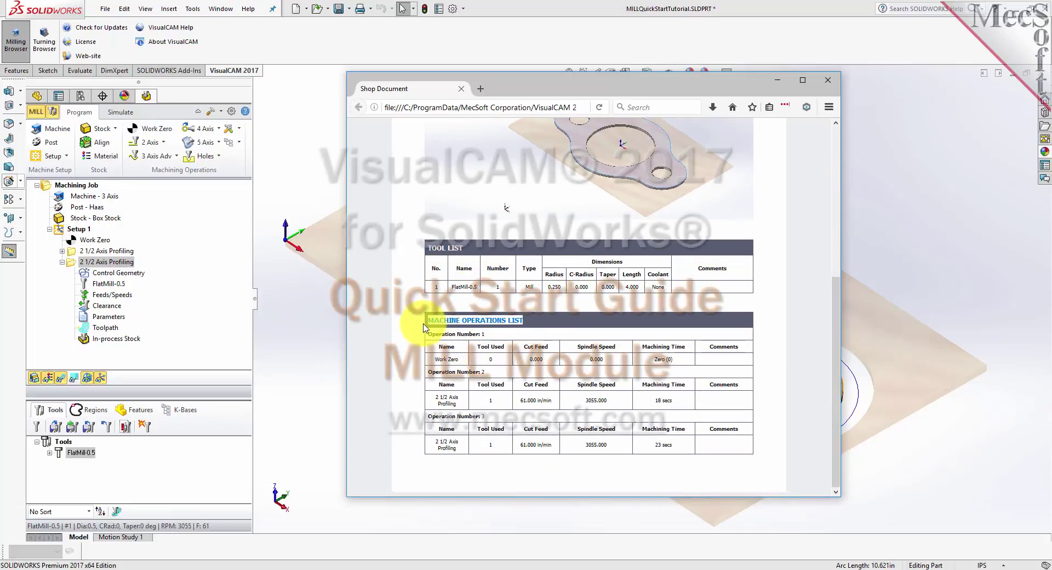